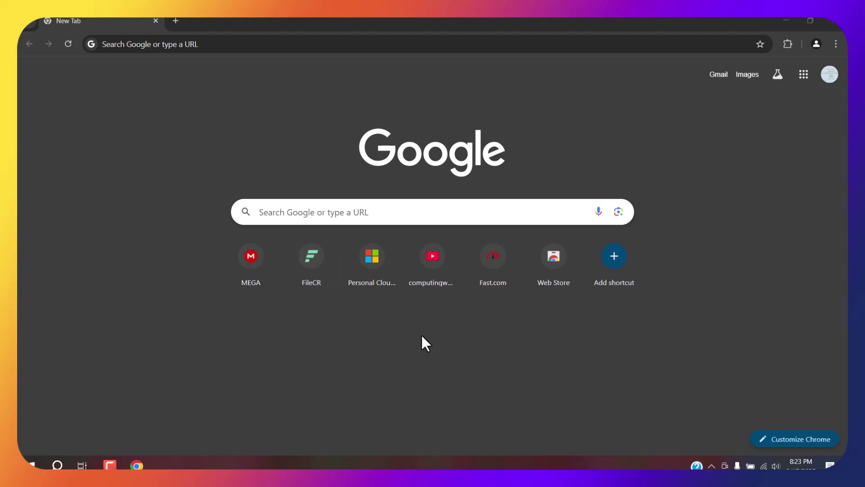
Step: Go to Microsoft's personal cloud page and start a free OneDrive account in its own tab
left_click(367, 261)
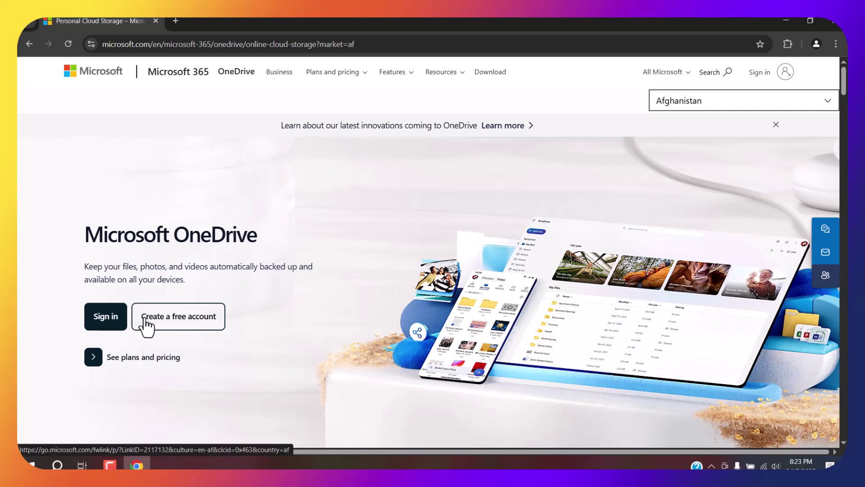
left_click(158, 321)
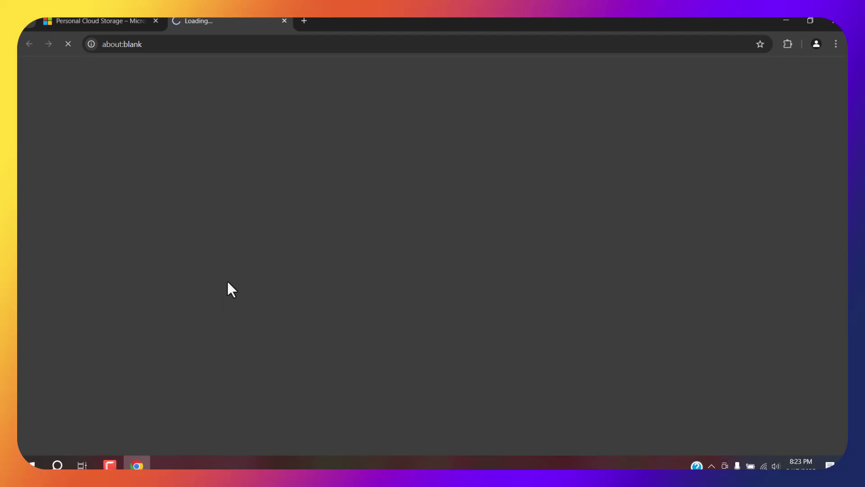
left_click(135, 21)
left_click(155, 20)
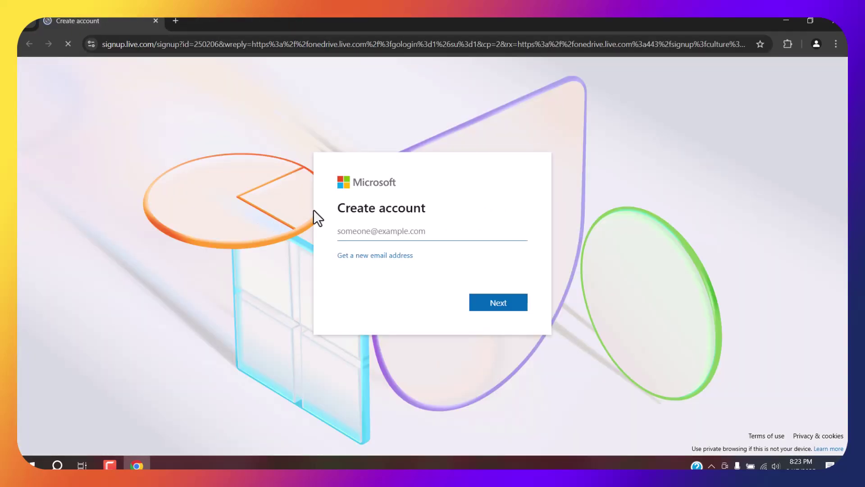
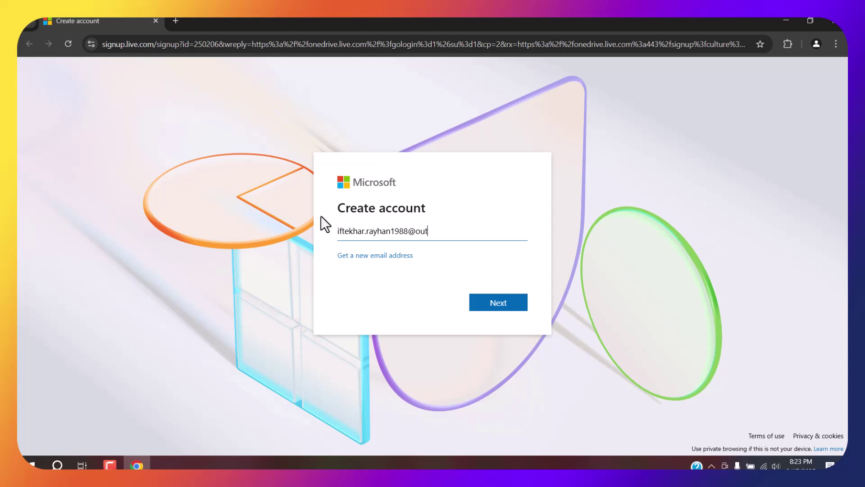
Step: Enter the user's Gmail address as the new account's e-mail and submit it
left_click(493, 304)
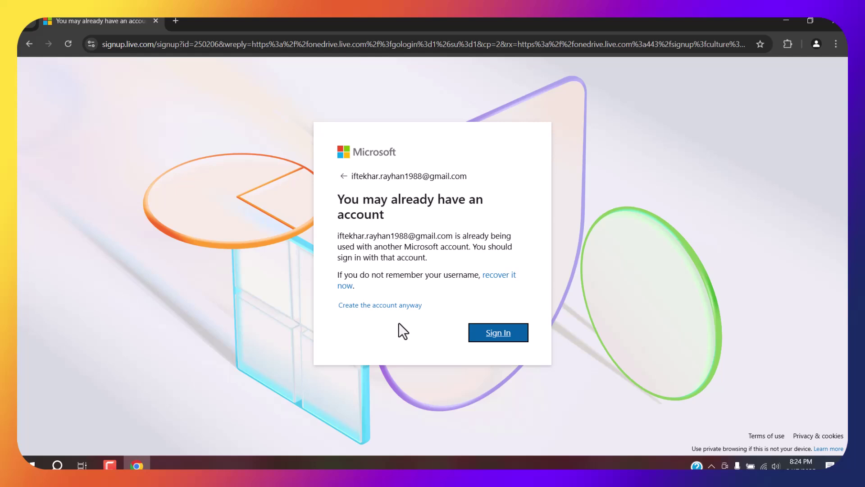
Step: Continue creating the account with this address anyway and set the account password
left_click(390, 305)
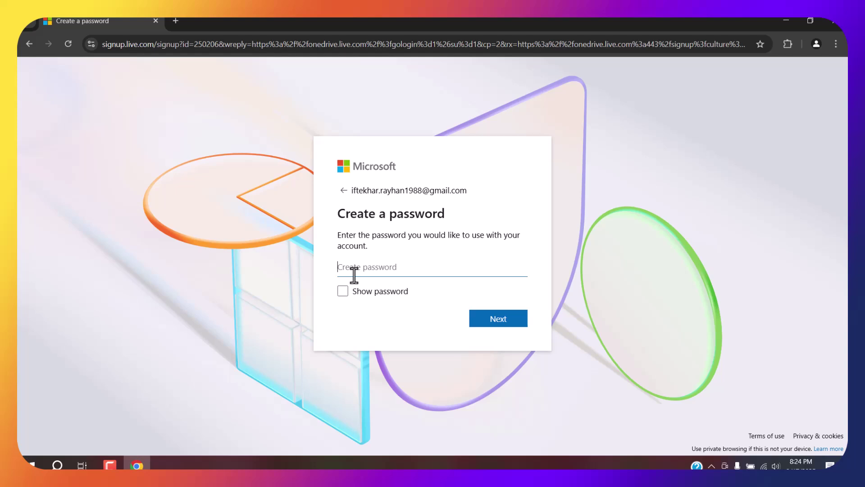
type("•••••••••••••••")
left_click(505, 324)
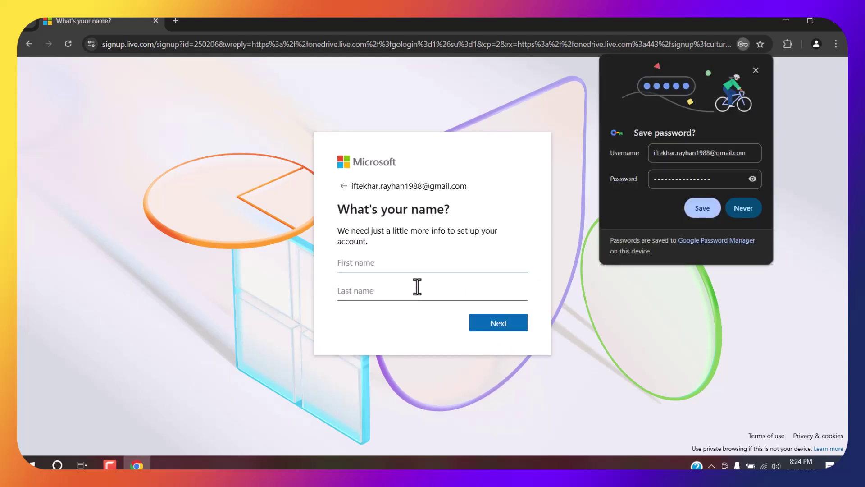
Step: Enter the user's first and last name, save the password in Chrome, and submit
left_click(712, 215)
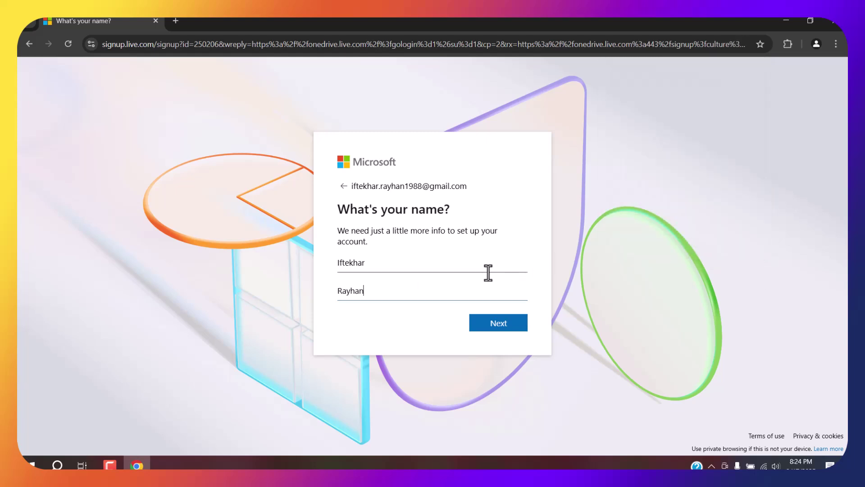
left_click(495, 327)
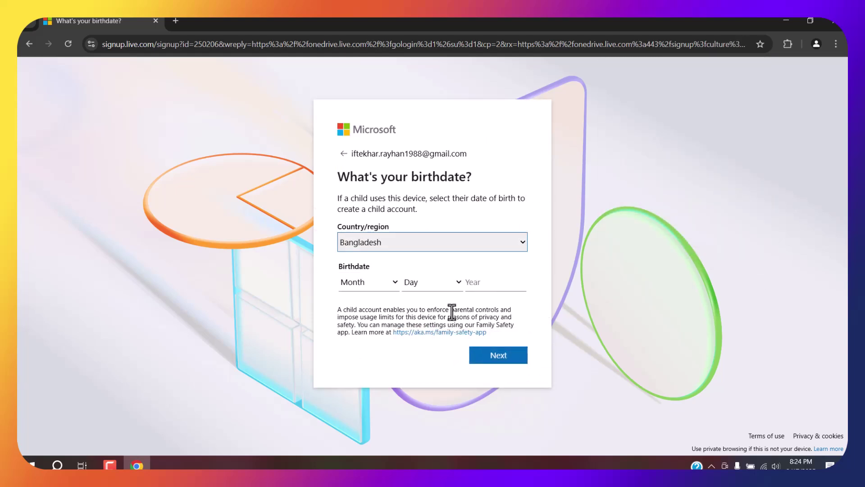
left_click(376, 283)
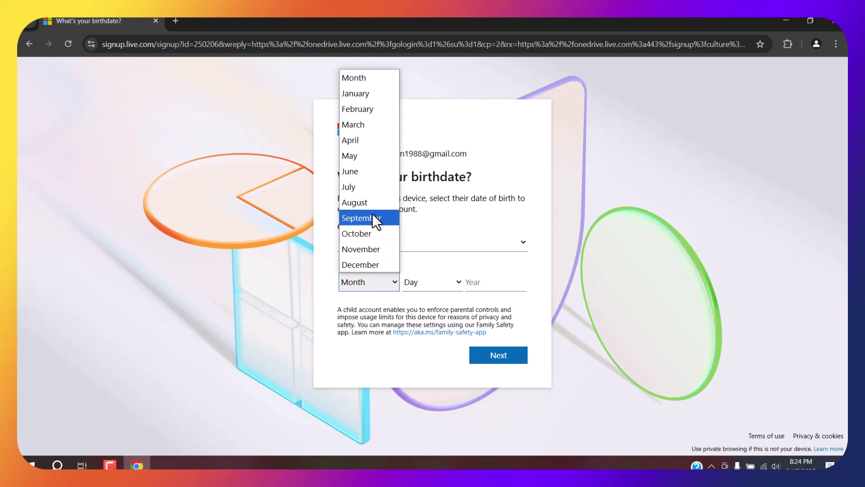
left_click(370, 125)
left_click(431, 282)
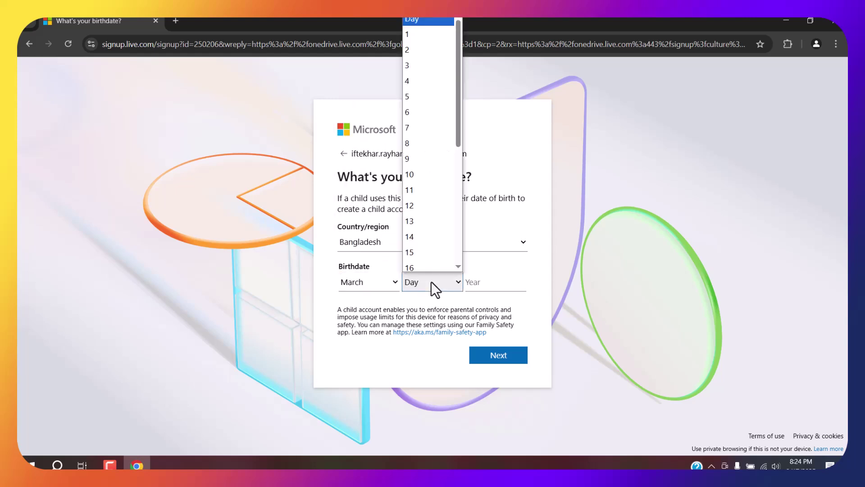
scroll(423, 250, "down", 5)
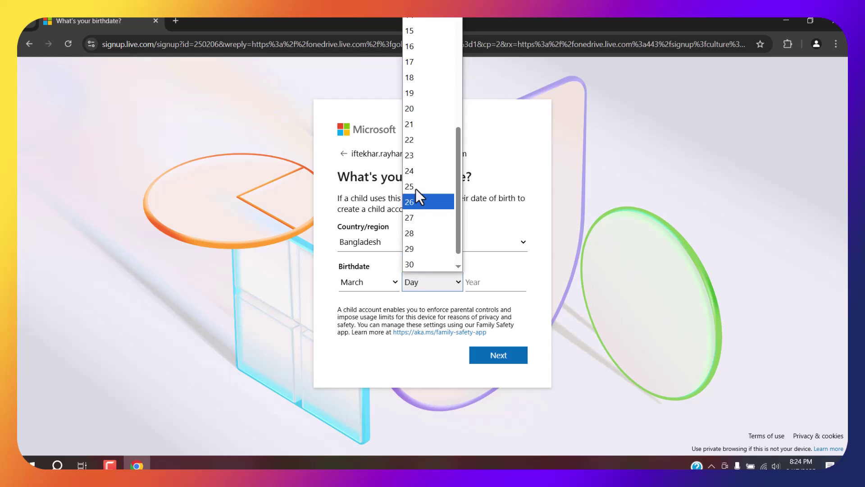
left_click(415, 109)
left_click(484, 286)
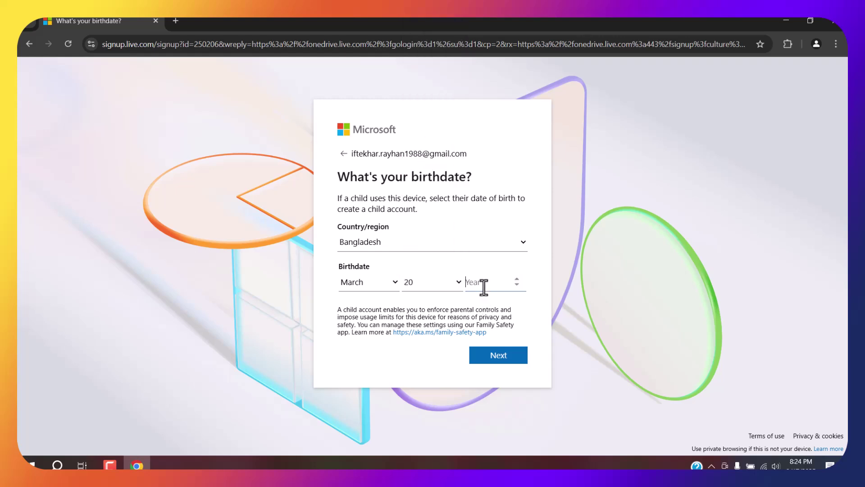
type("1987")
left_click(494, 356)
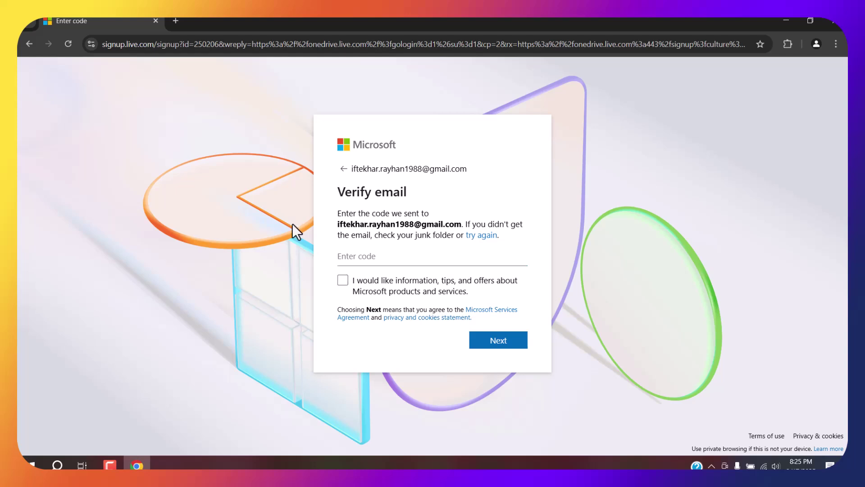
Step: Open Gmail in a new tab via a 'gm' search
left_click(175, 20)
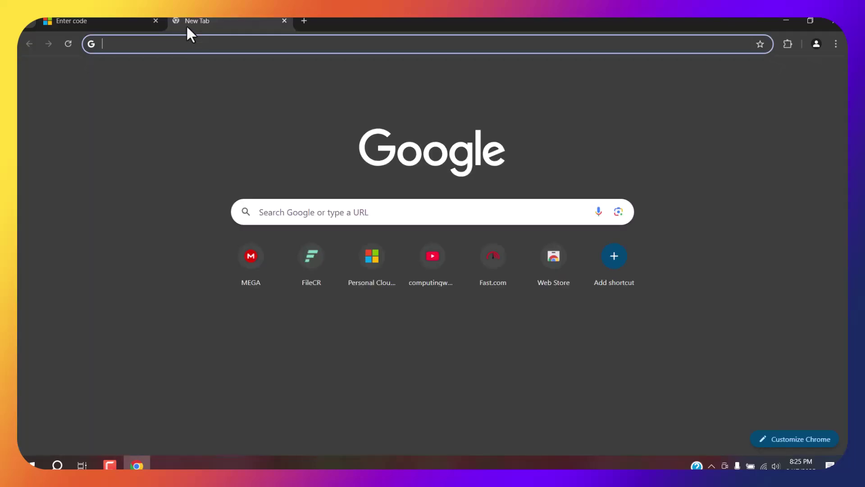
type("gmail")
key("Return")
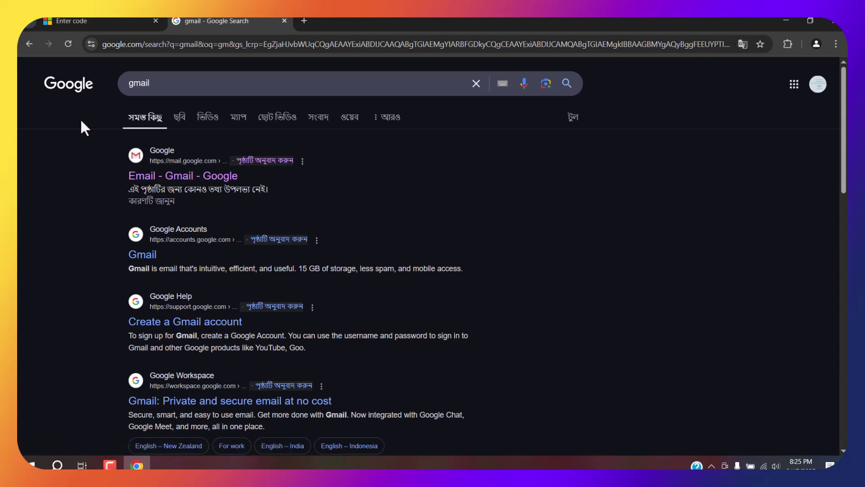
left_click(175, 176)
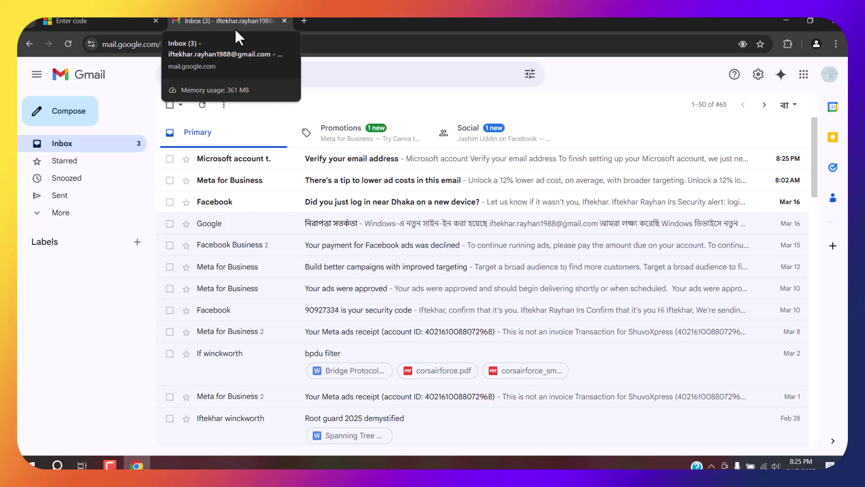
Step: Copy the security code from Microsoft's verification email, then close the Gmail tab
left_click(310, 159)
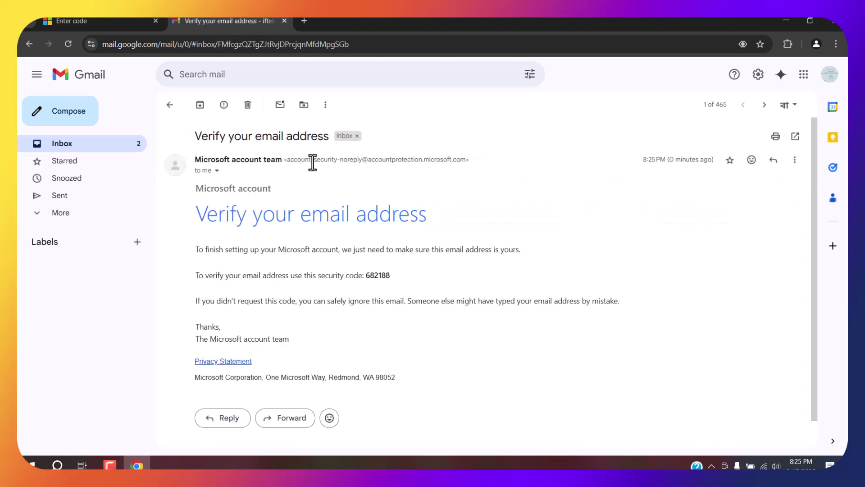
left_click_drag(366, 276, 392, 275)
right_click(383, 276)
left_click(394, 292)
left_click(284, 20)
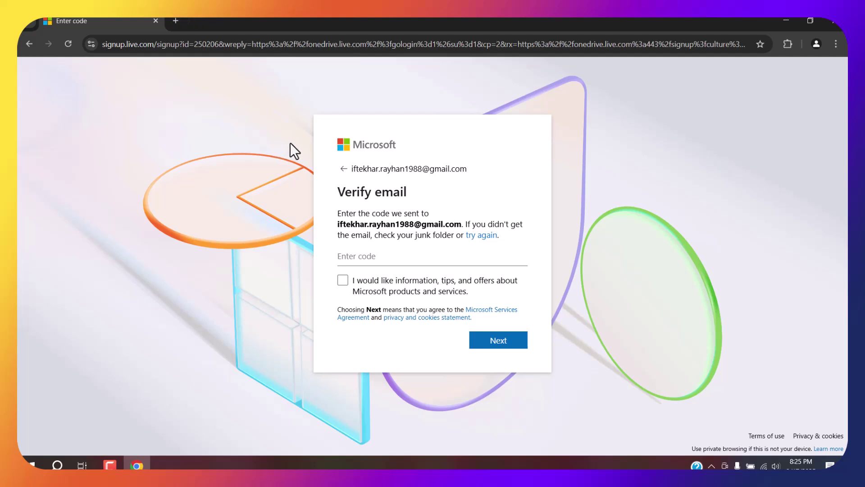
Step: Paste the copied security code into the Enter code field and submit it
left_click(367, 255)
right_click(368, 253)
left_click(397, 144)
left_click(496, 340)
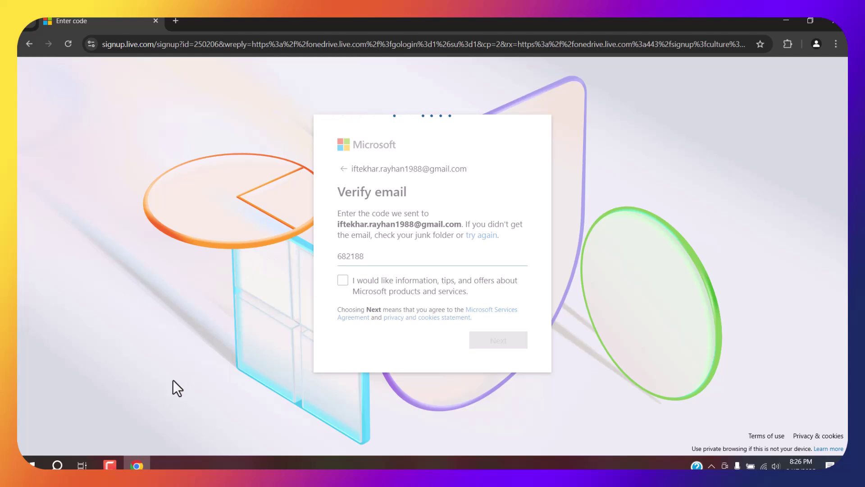
left_click(121, 461)
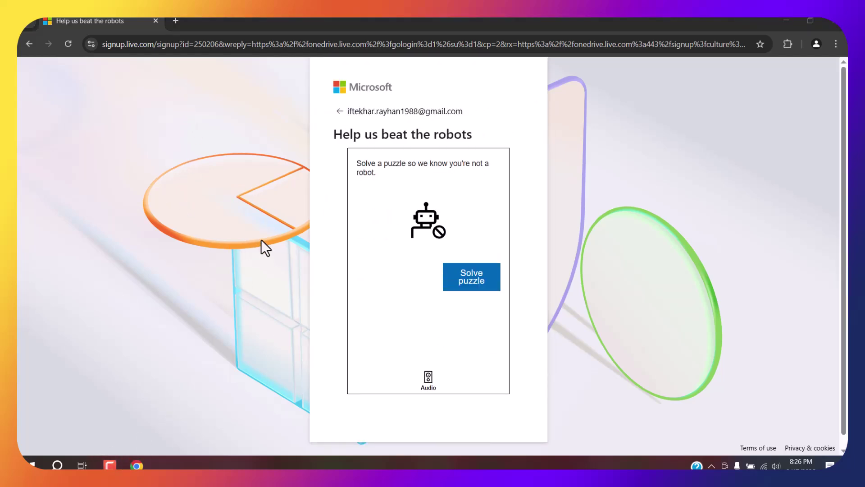
Step: Start the robot check and submit the first rotation puzzle's answer
left_click(465, 282)
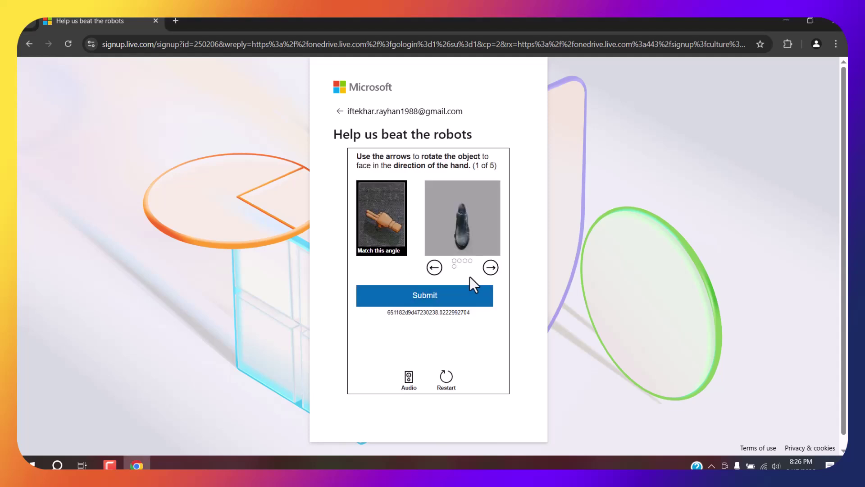
left_click(490, 267)
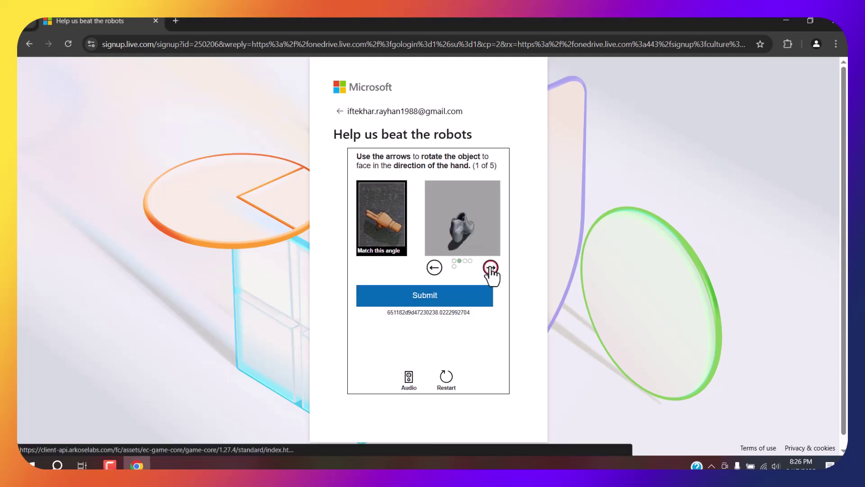
left_click(490, 268)
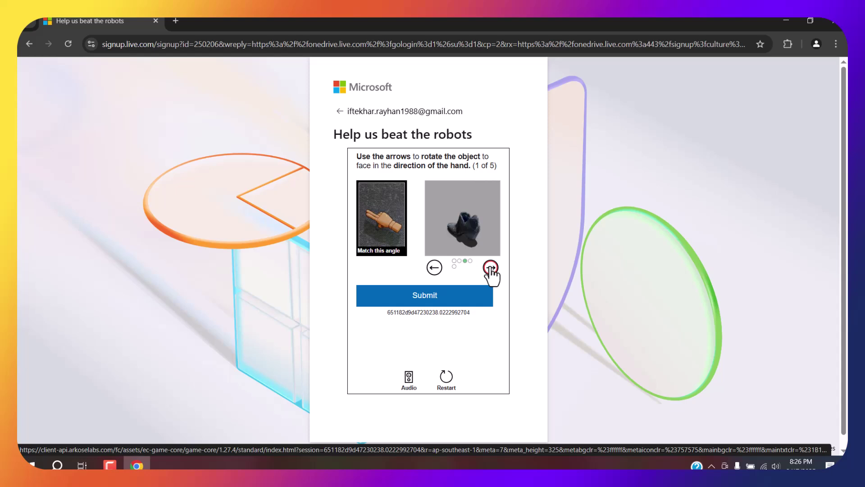
left_click(491, 267)
left_click(434, 268)
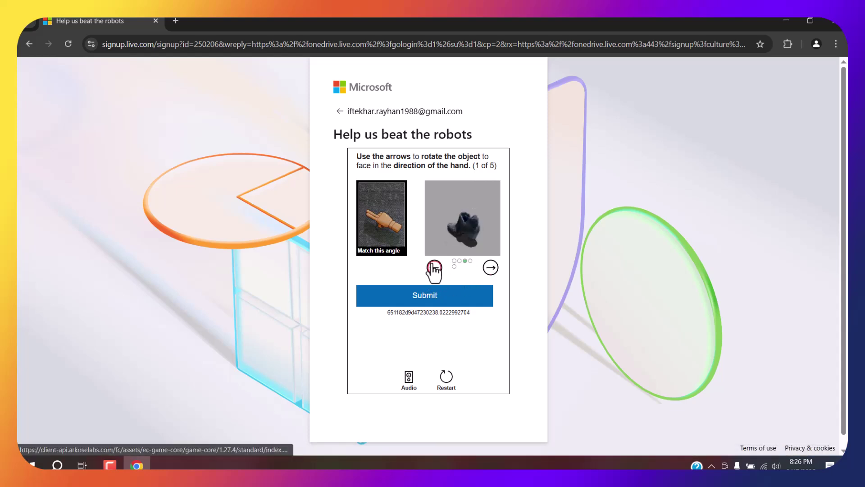
left_click(400, 296)
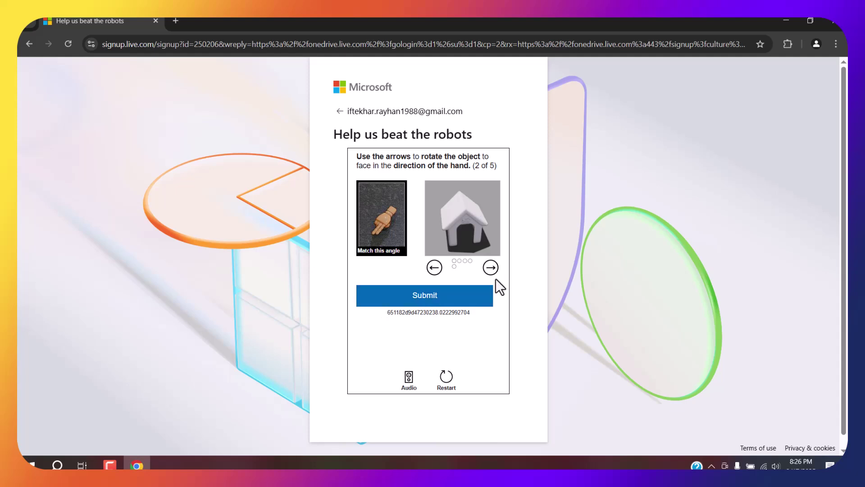
Step: Rotate the object two steps and submit puzzle 2
left_click(490, 267)
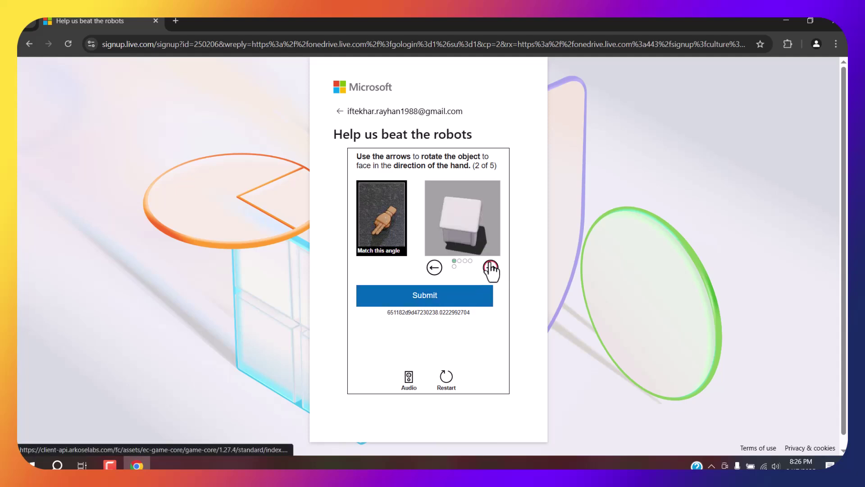
left_click(490, 268)
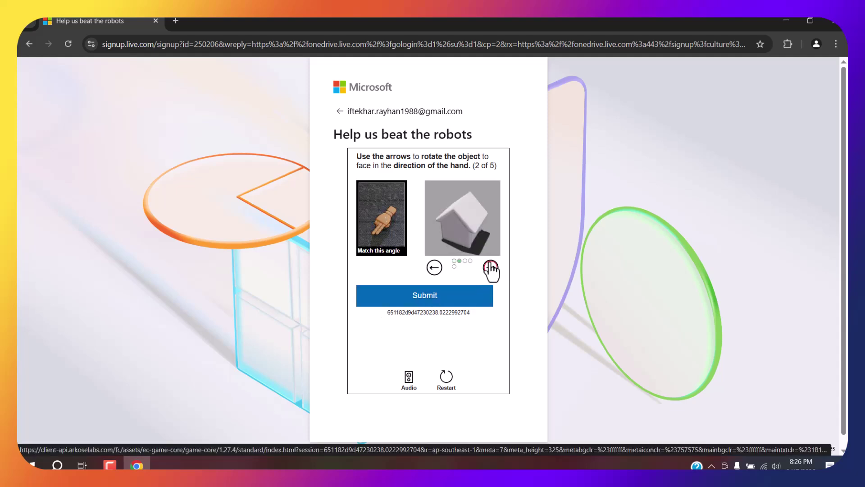
left_click(423, 302)
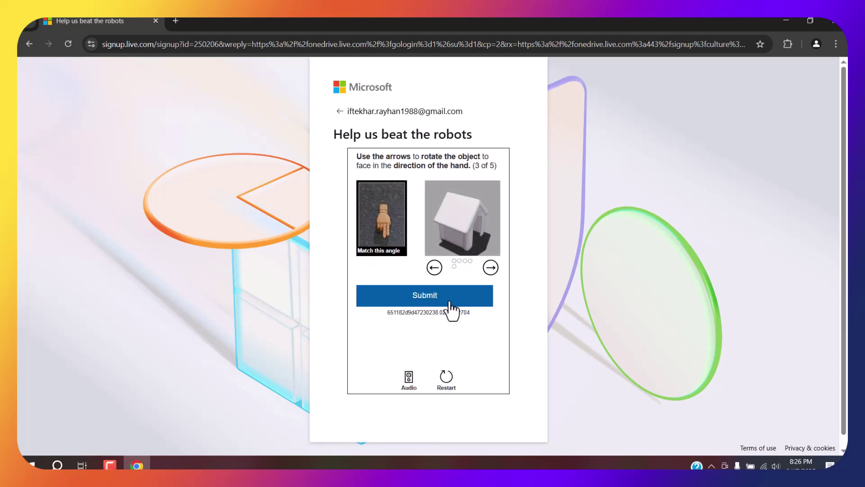
Step: Rotate the house to match the hand and submit puzzle 3
left_click(432, 270)
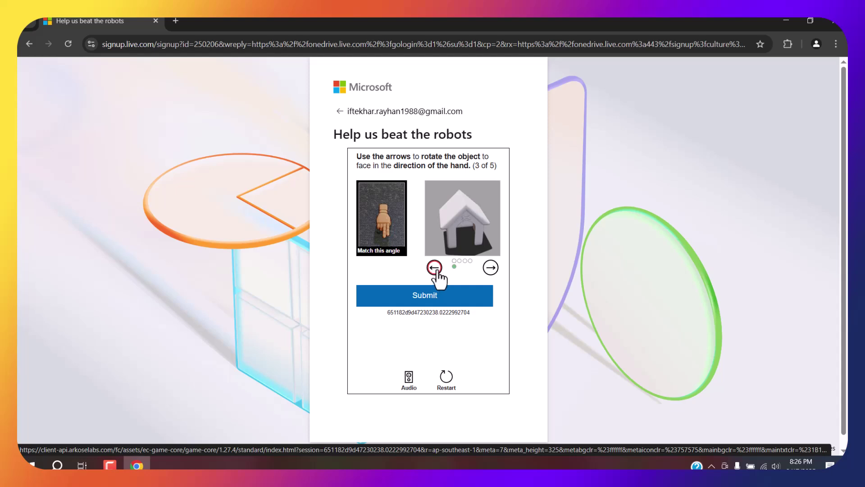
left_click(434, 269)
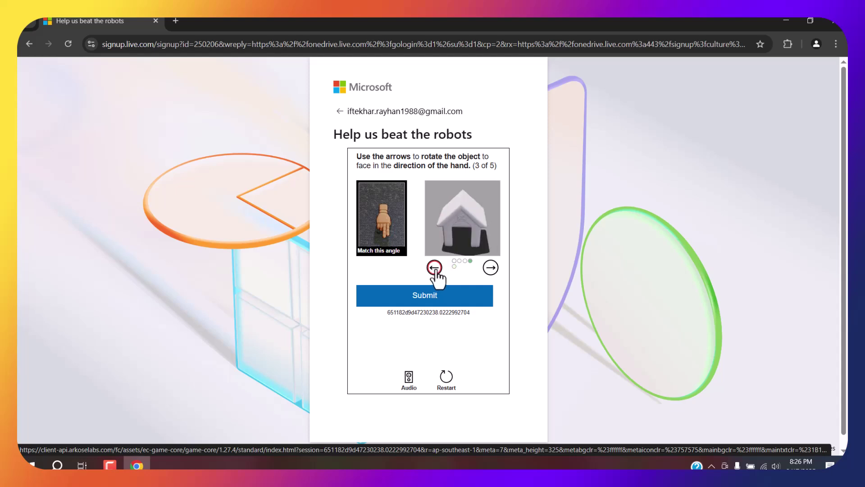
left_click(490, 268)
left_click(490, 269)
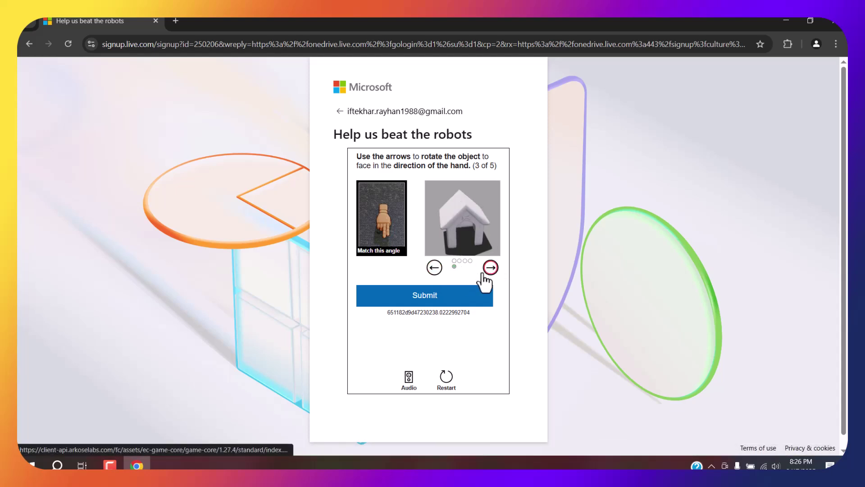
left_click(433, 268)
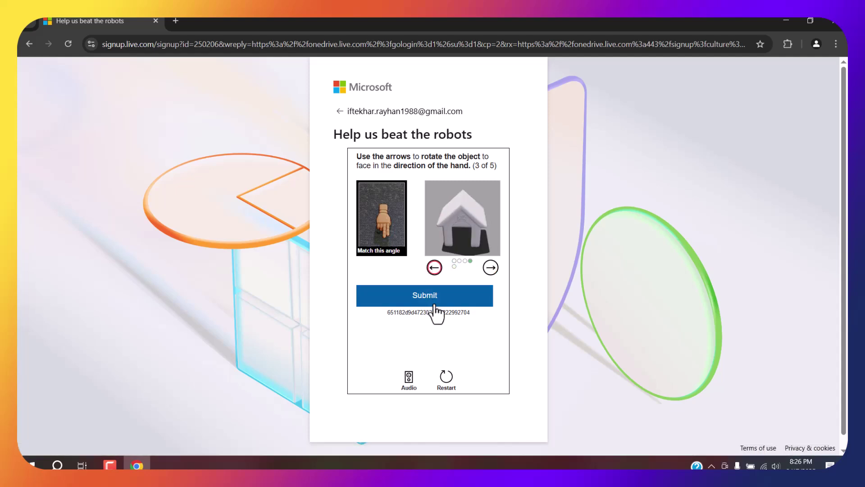
left_click(491, 273)
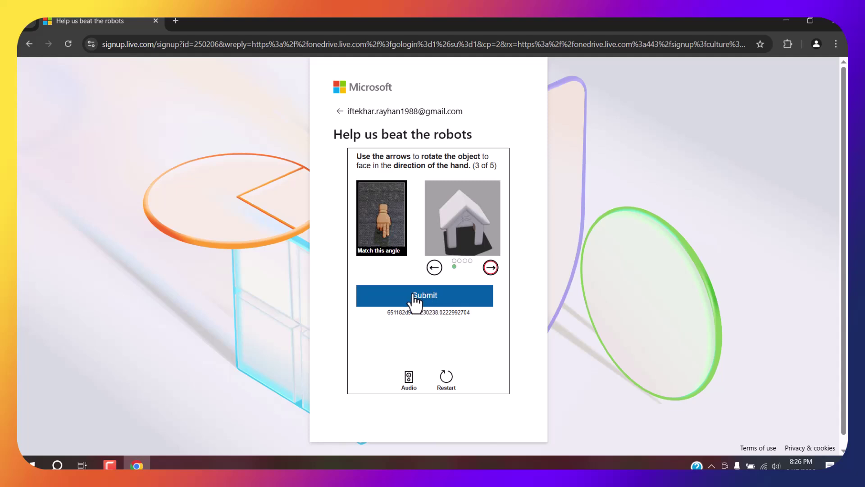
left_click(435, 268)
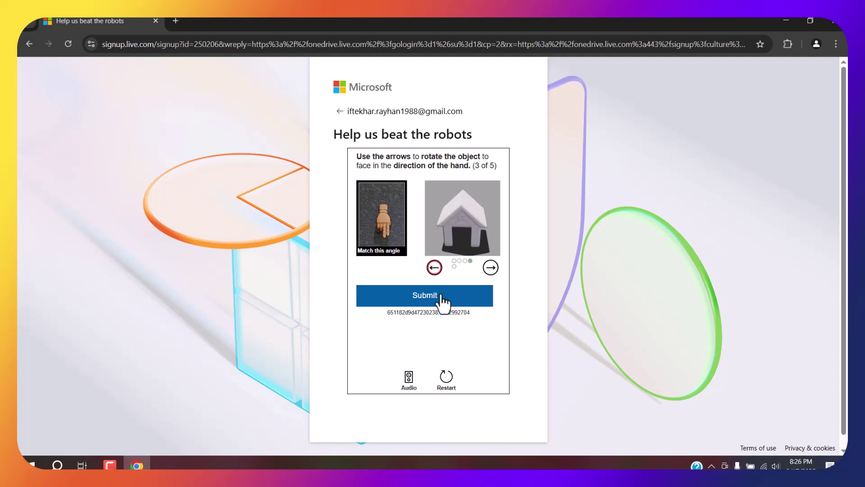
left_click(443, 299)
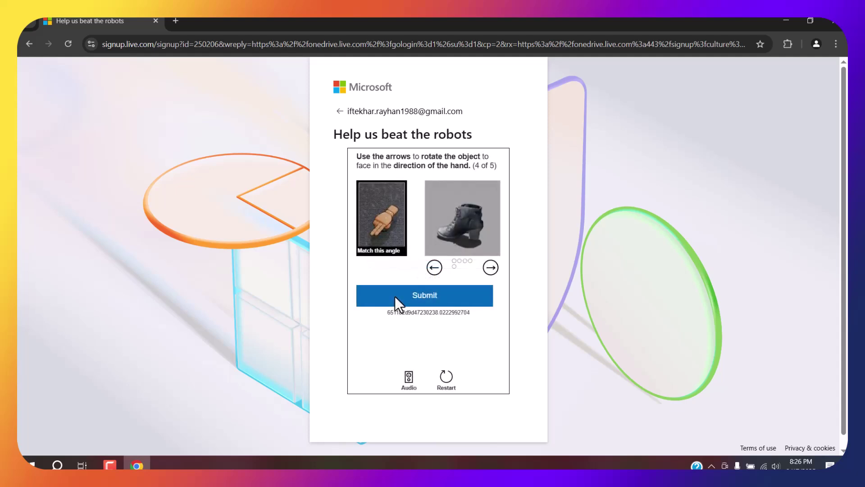
Step: Rotate the boot to match the hand and submit puzzle 4
left_click(433, 268)
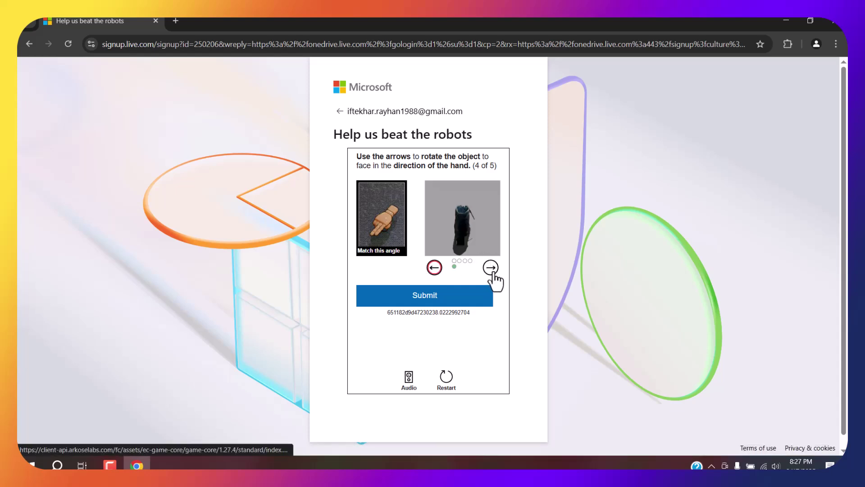
left_click(492, 270)
left_click(434, 268)
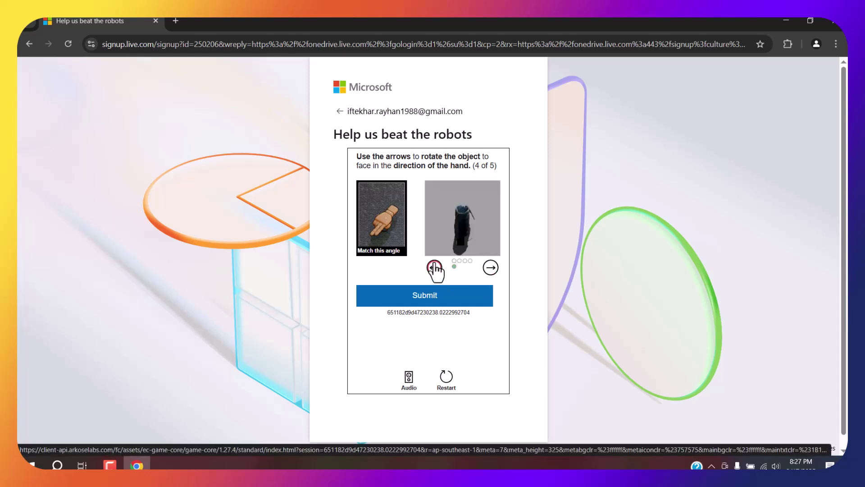
left_click(434, 267)
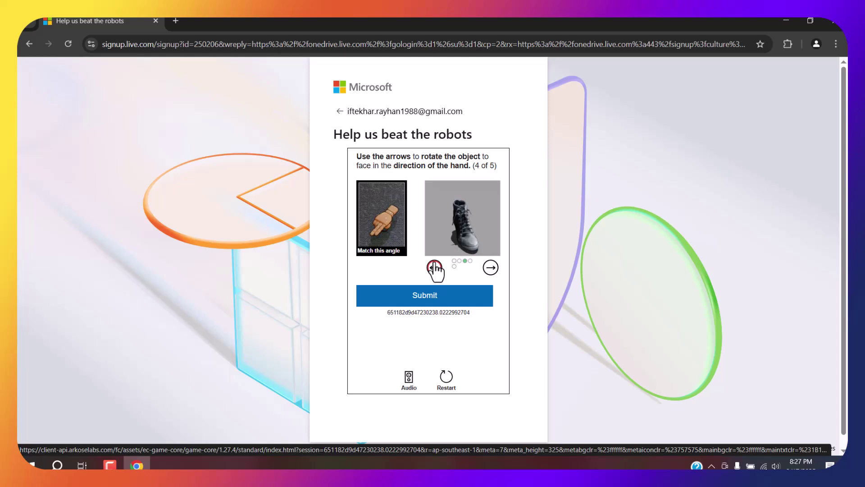
left_click(434, 268)
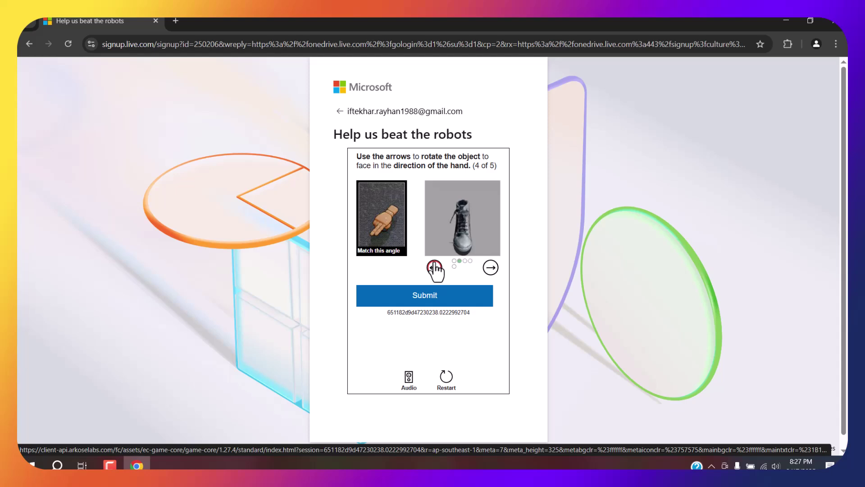
left_click(428, 302)
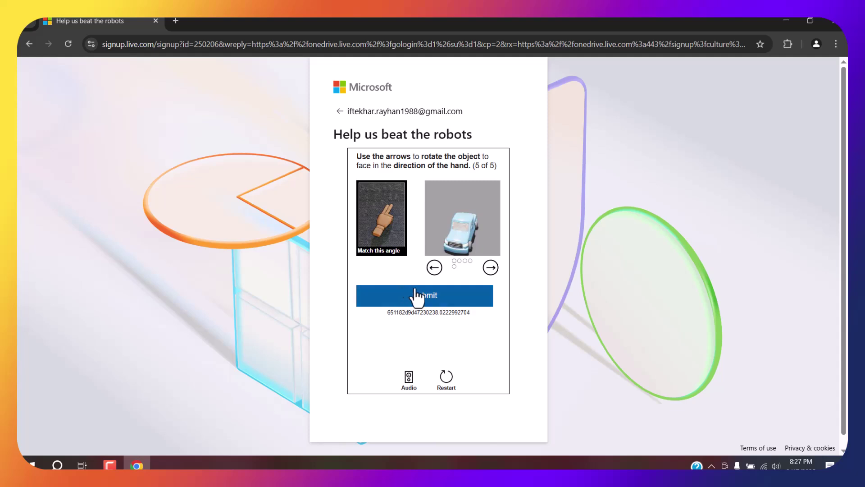
Step: Rotate the car to match the hand and submit the final puzzle
left_click(489, 269)
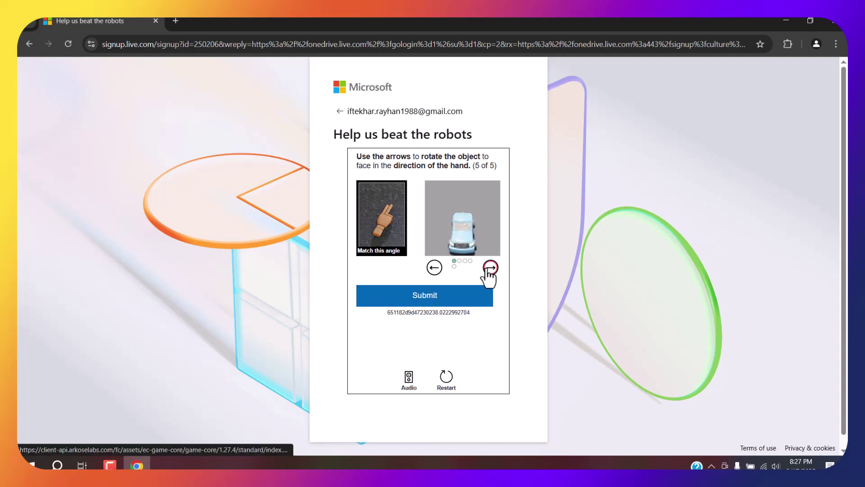
left_click(433, 269)
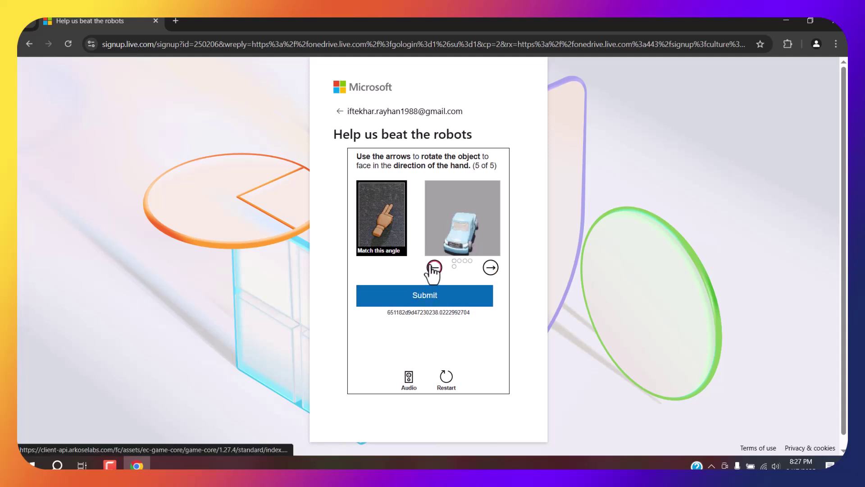
left_click(436, 267)
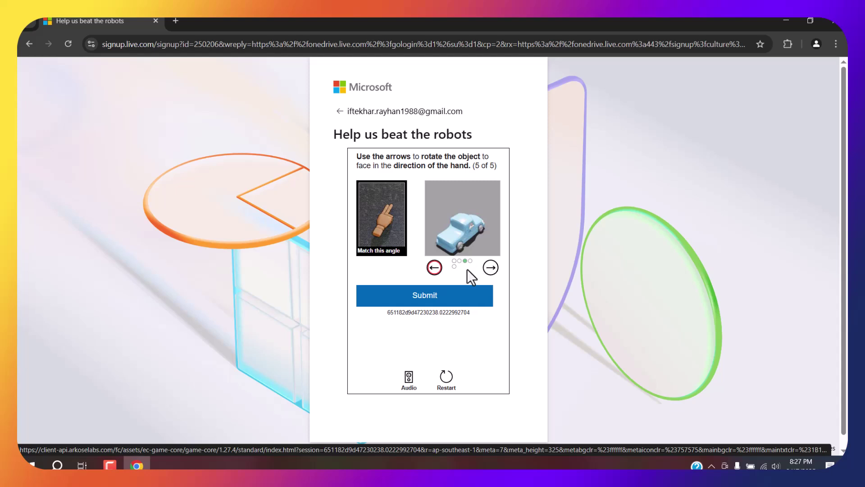
left_click(433, 270)
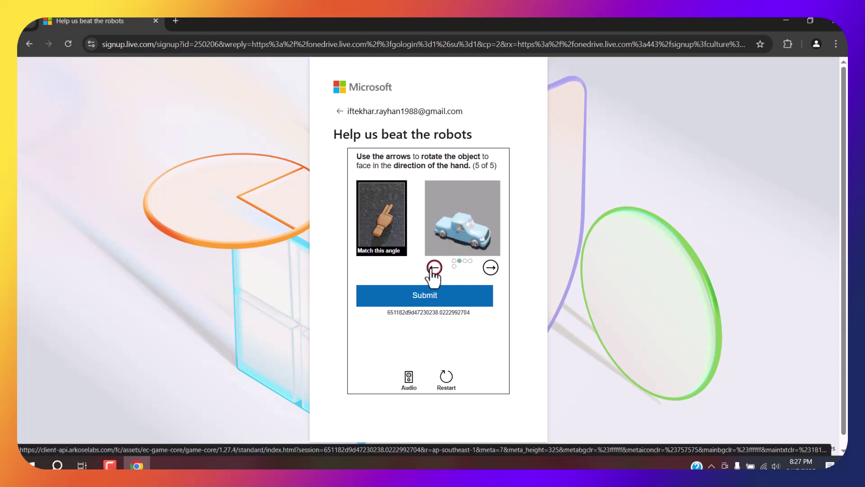
left_click(491, 269)
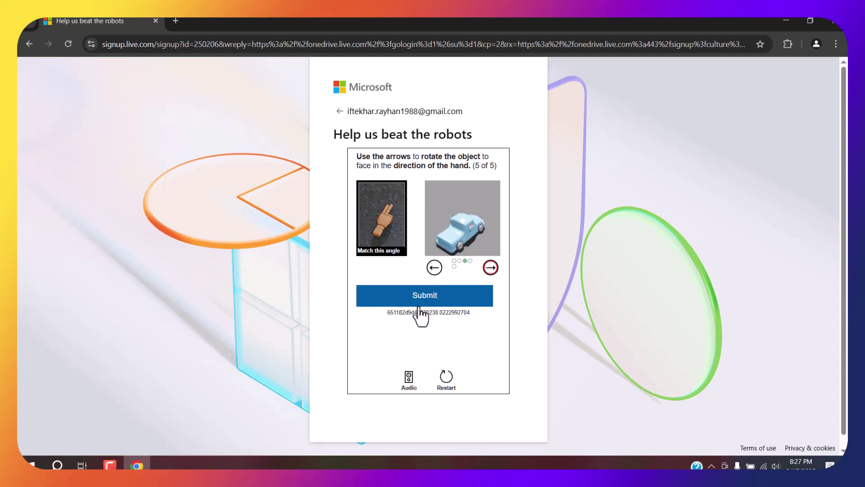
left_click(366, 290)
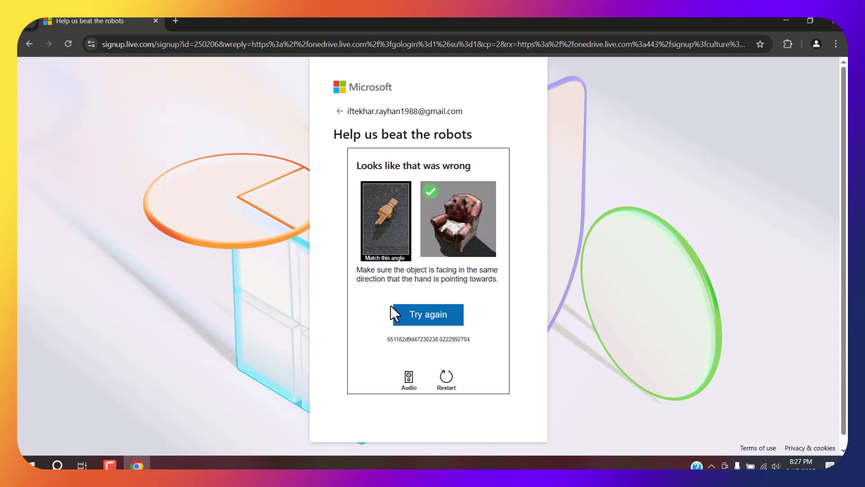
Step: Switch to the audio challenge, play the clip, and raise speaker volume from 55 to 80
left_click(408, 379)
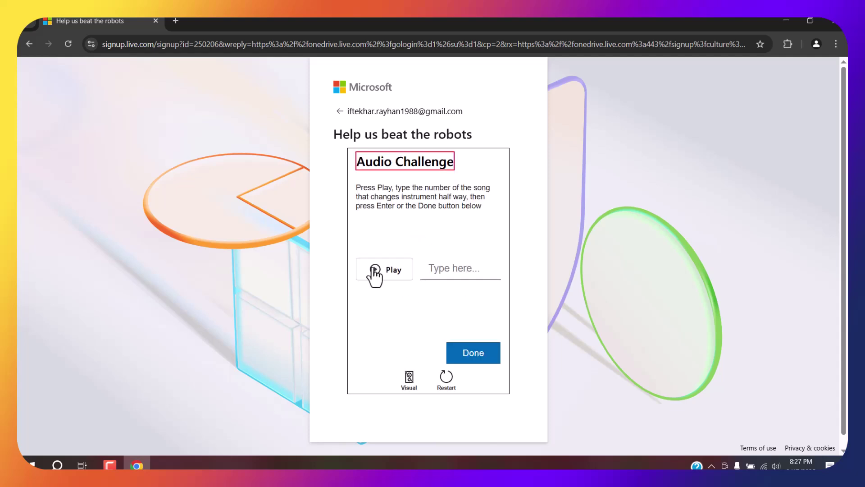
left_click(374, 271)
left_click(450, 266)
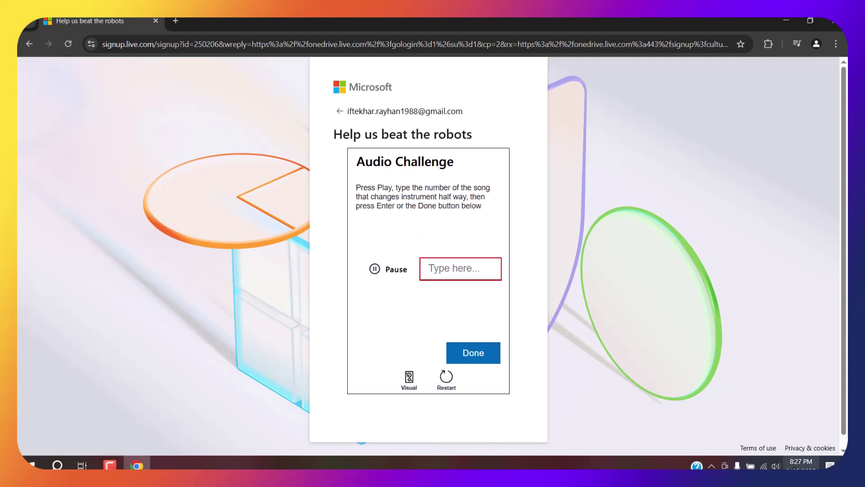
left_click(775, 466)
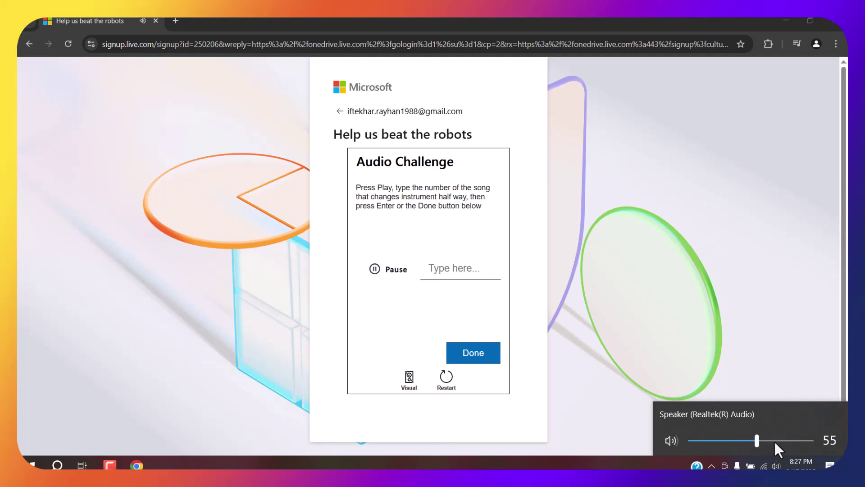
left_click_drag(775, 441, 787, 440)
left_click(446, 271)
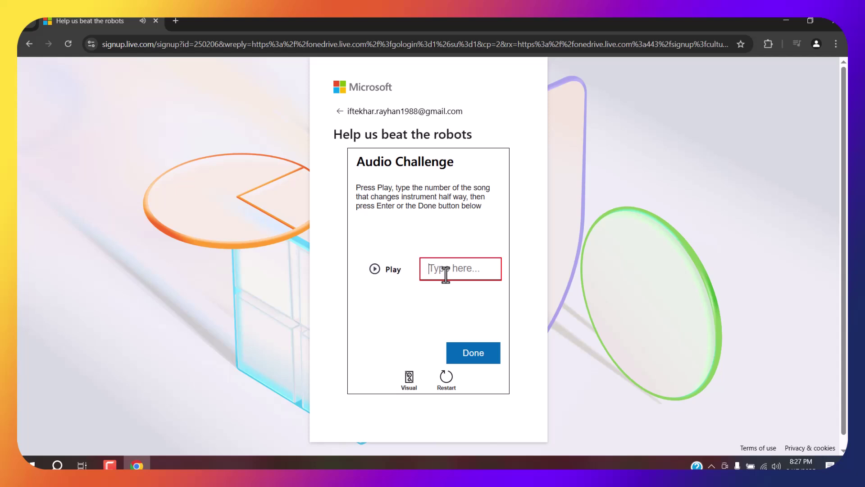
Step: Replay the clip and answer 3
left_click(376, 271)
left_click(437, 271)
type("3")
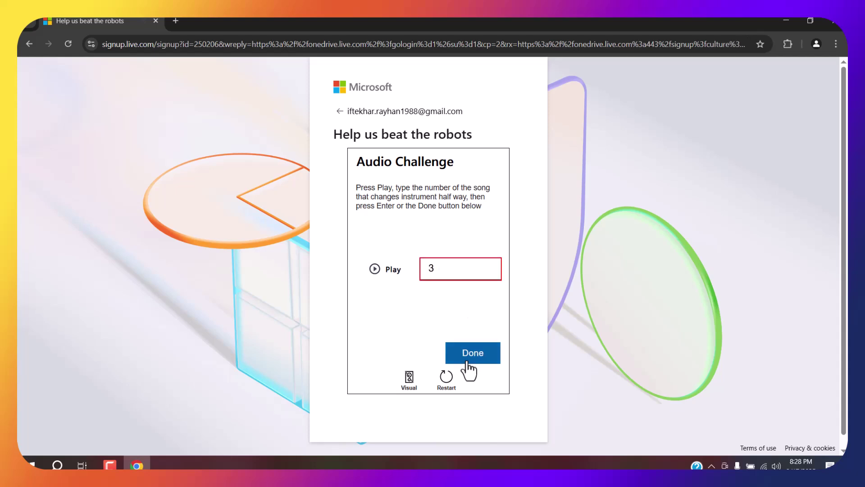
left_click(463, 351)
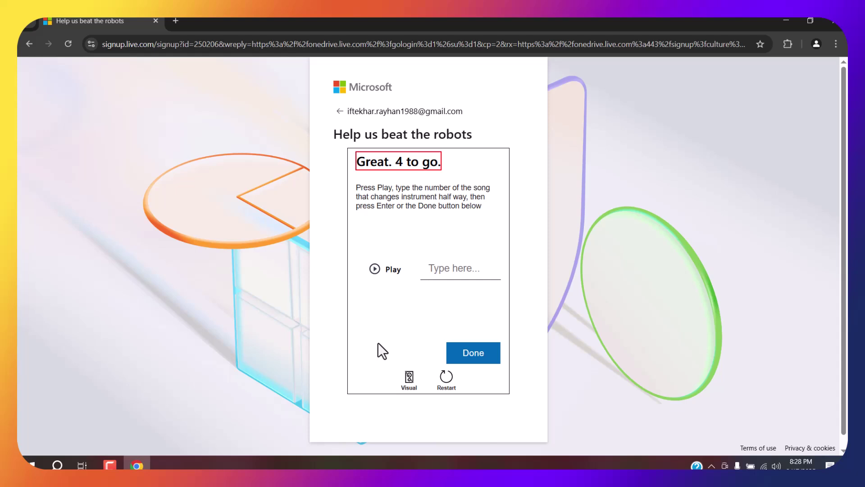
Step: Play the next audio clip and answer 3
left_click(374, 270)
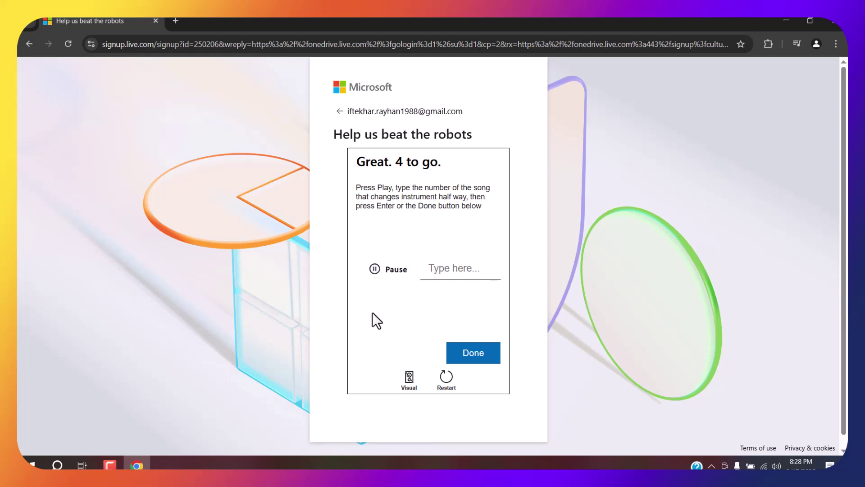
left_click(441, 271)
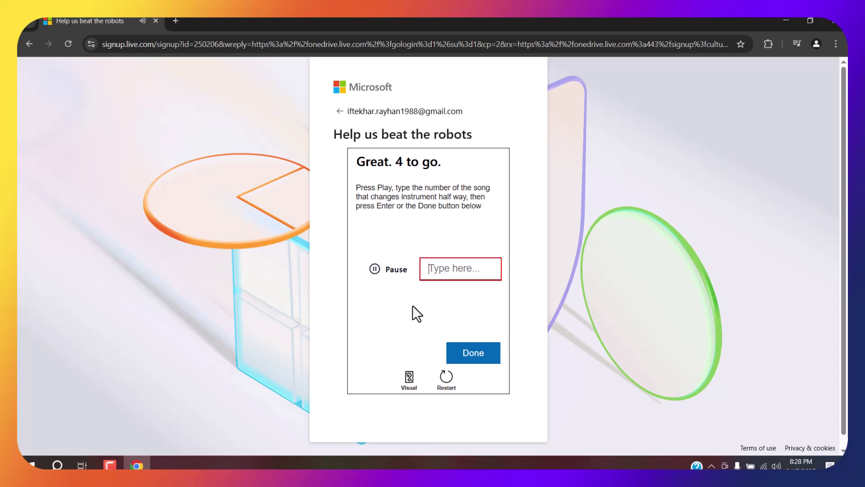
type("3")
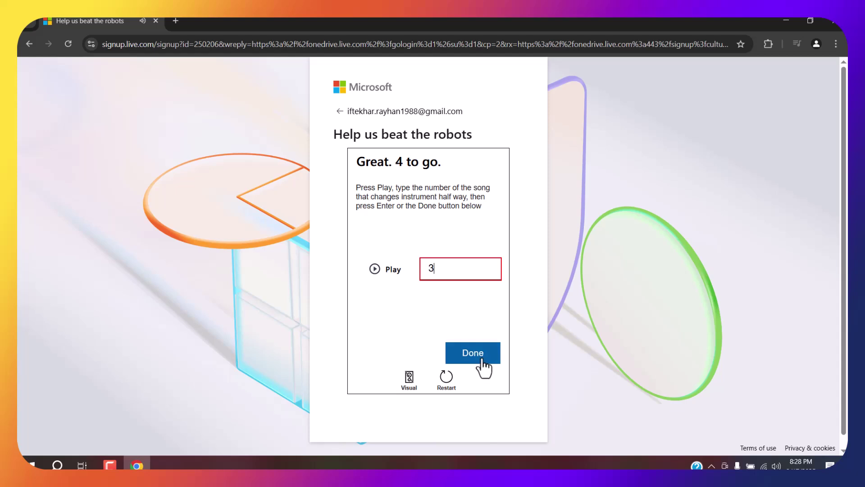
left_click(477, 357)
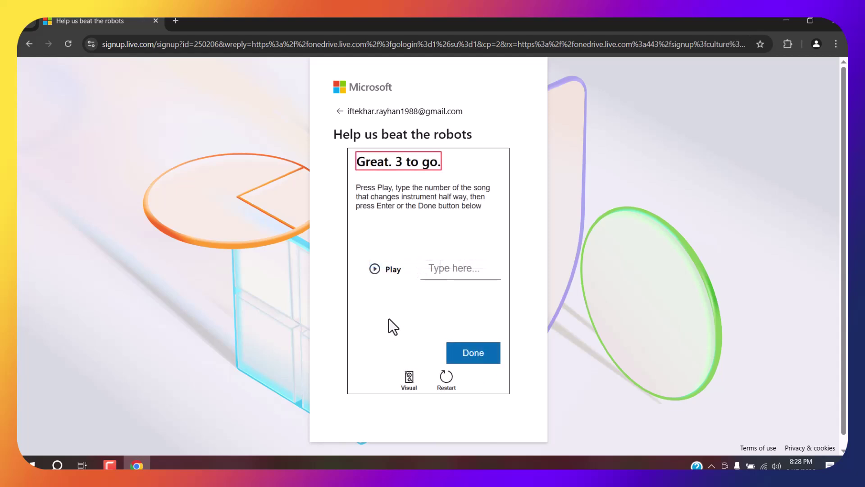
Step: Play the following clip and answer 2
left_click(374, 270)
left_click(452, 272)
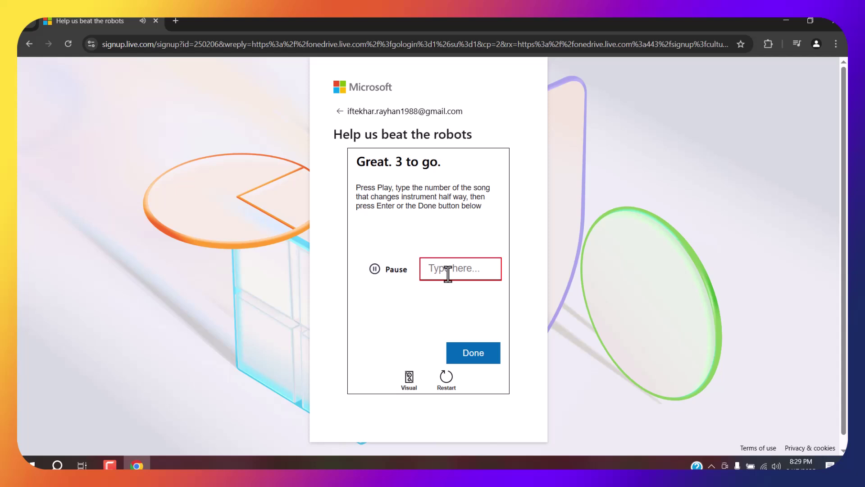
type("2")
left_click(476, 360)
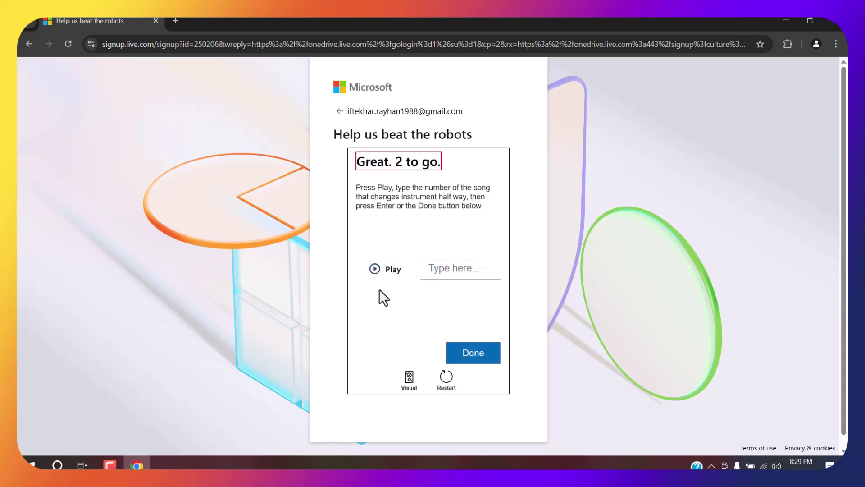
Step: Play the next clip and submit 2 again, reaching 'One more to go!'
left_click(377, 269)
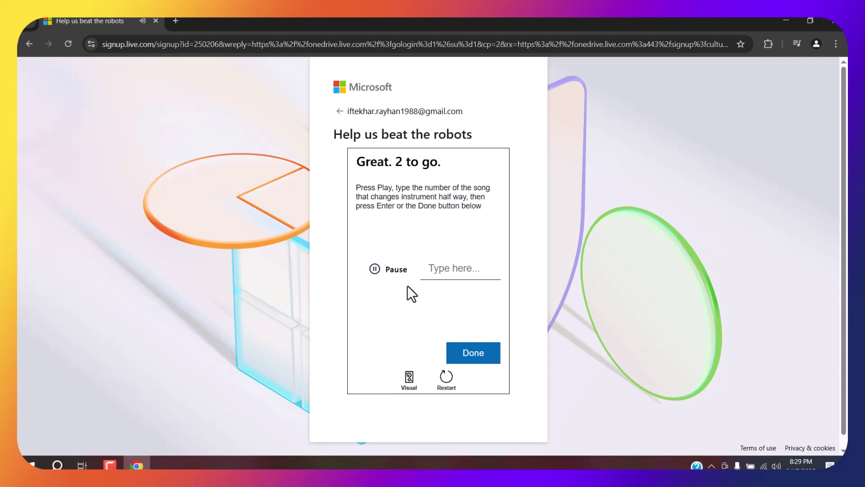
left_click(441, 269)
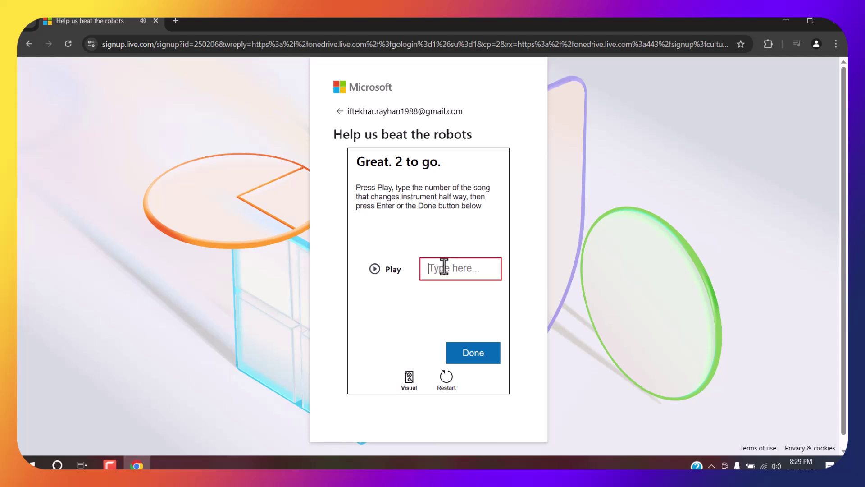
type("2")
left_click(492, 356)
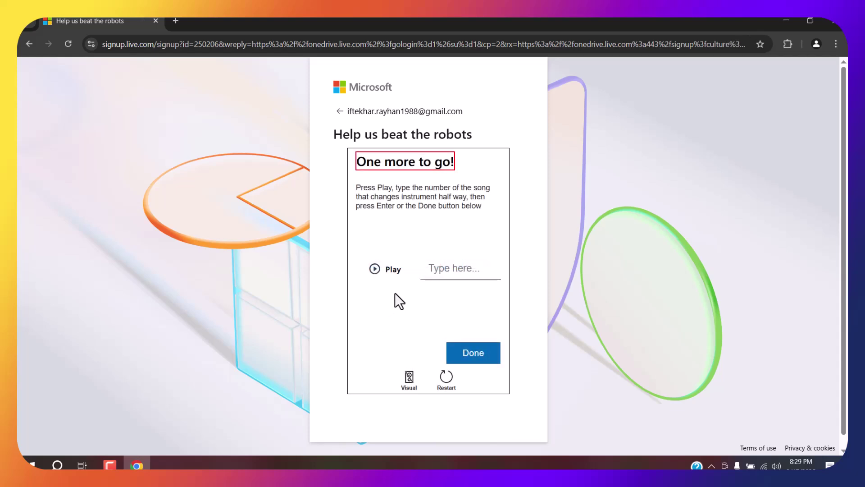
Step: Play the final audio clip and answer 1, which is marked incorrect
left_click(369, 270)
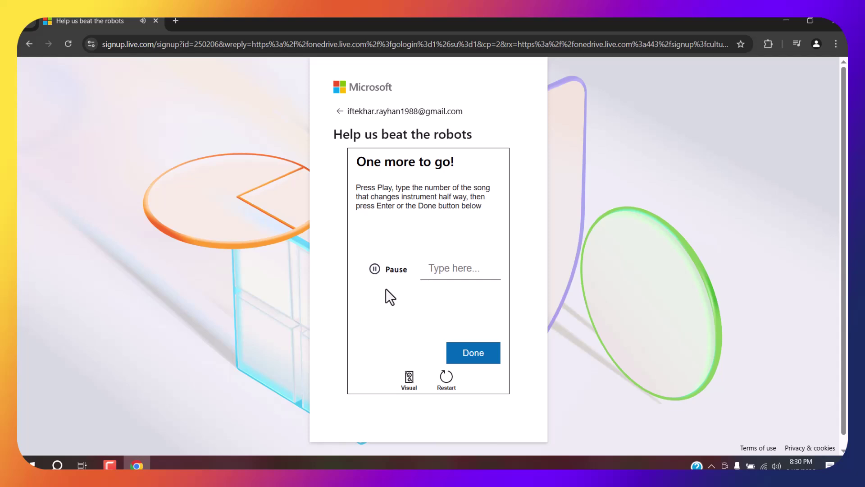
left_click(436, 267)
type("1")
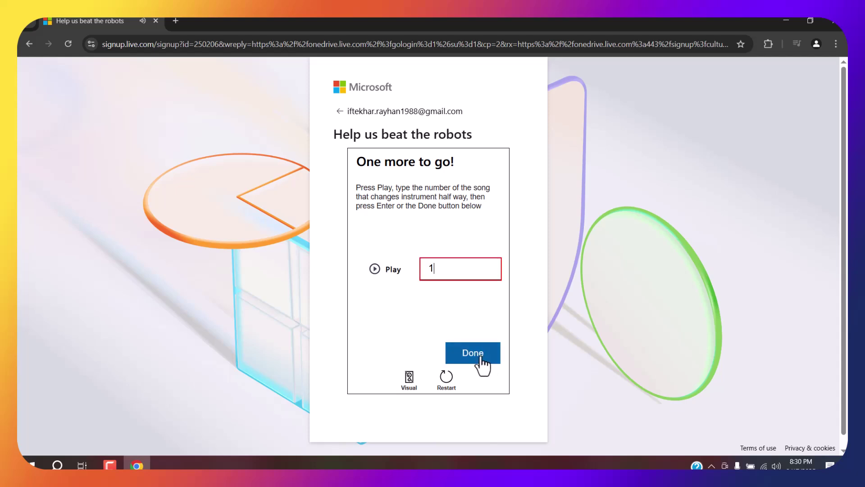
left_click(481, 357)
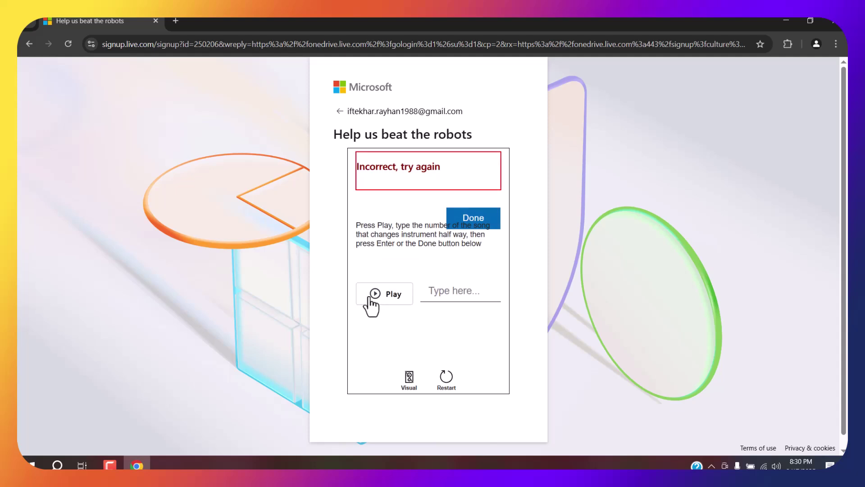
Step: Replay the restarted challenge's clip and answer 3
left_click(373, 302)
left_click(439, 303)
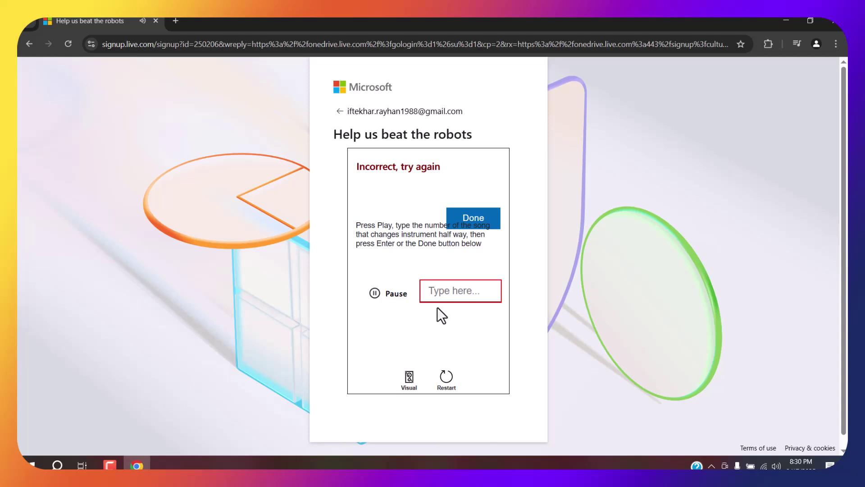
type("3")
left_click(471, 219)
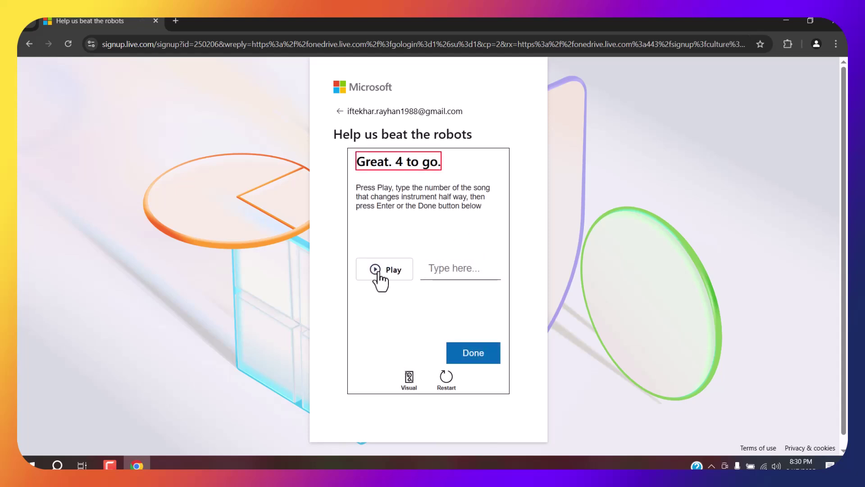
Step: Answer 3 to each of the next two audio clips
left_click(378, 272)
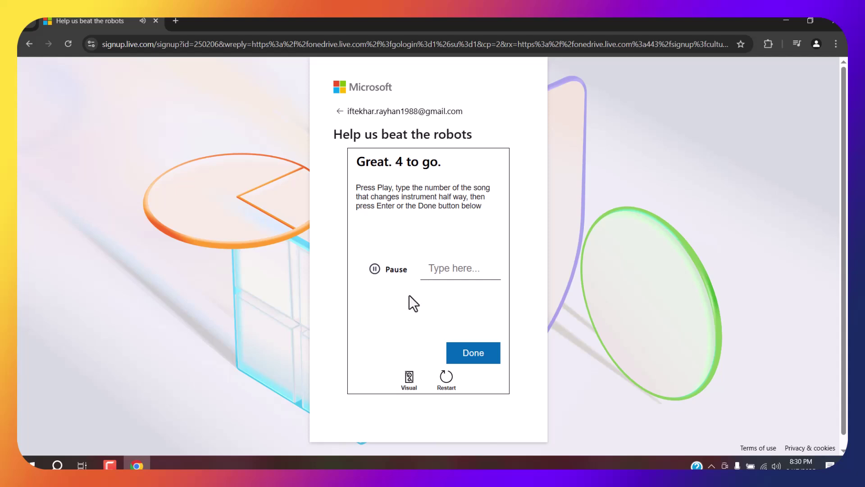
left_click(451, 269)
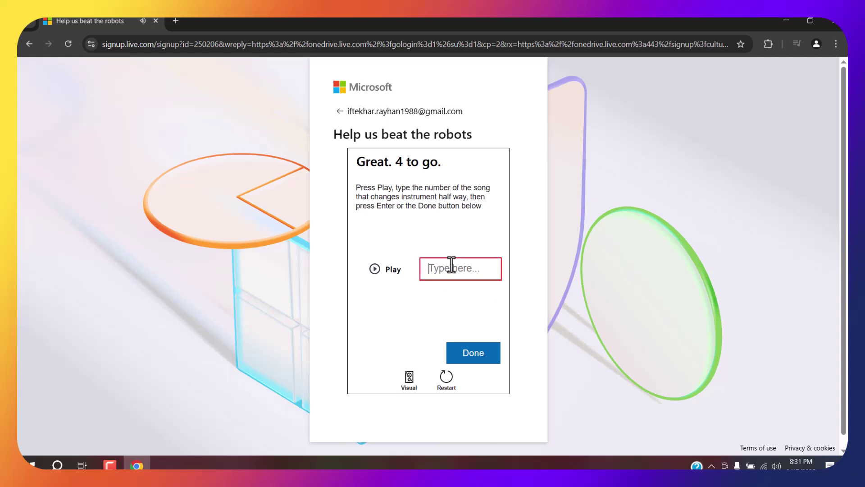
type("3")
left_click(472, 370)
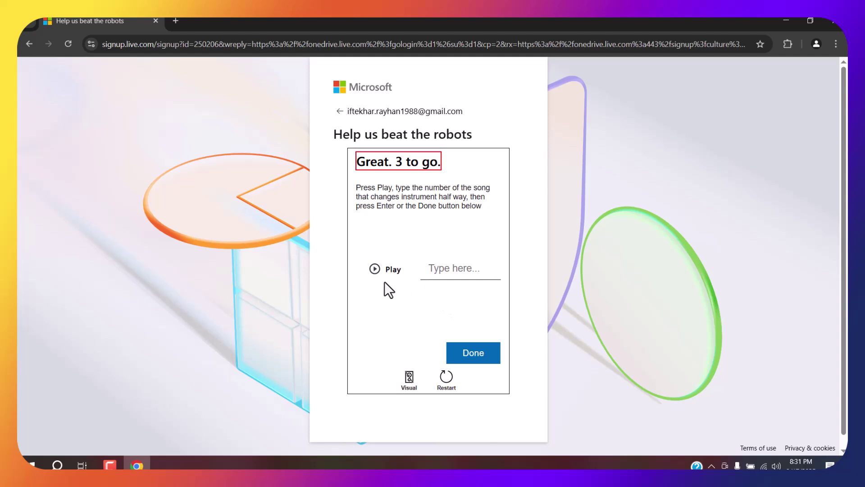
left_click(382, 270)
left_click(445, 273)
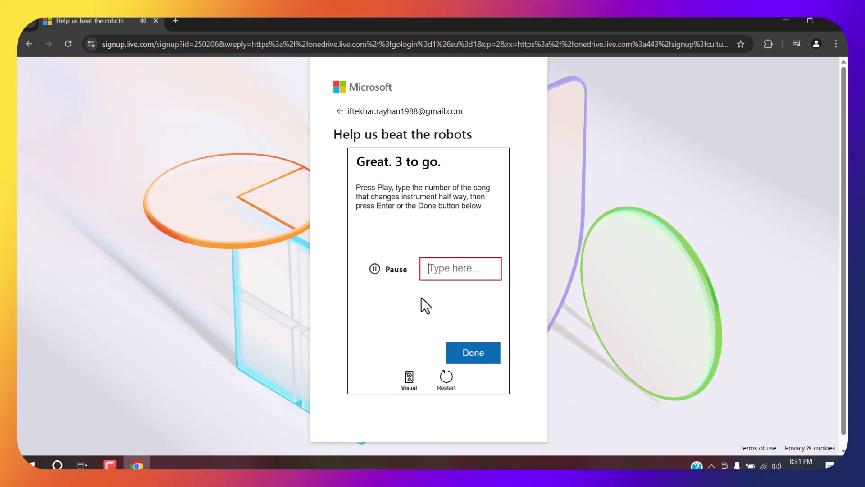
type("3")
key("Return")
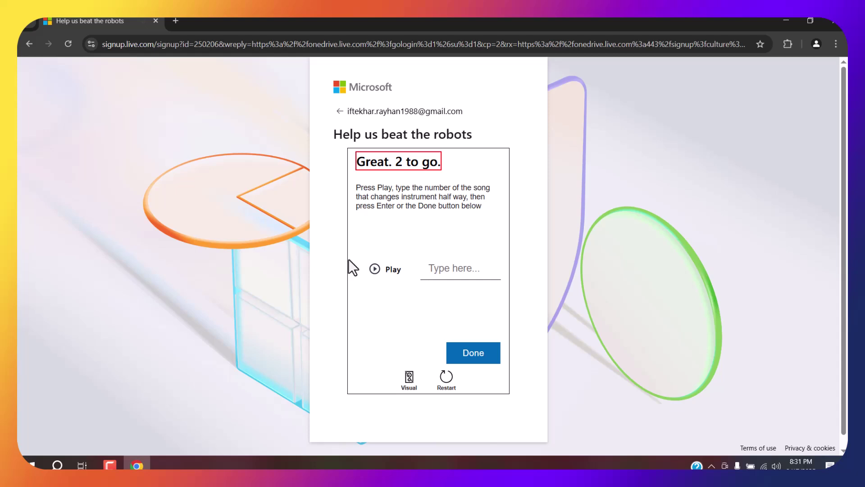
Step: Play the following clip and answer 3, reaching 'One more to go!'
left_click(385, 274)
left_click(452, 273)
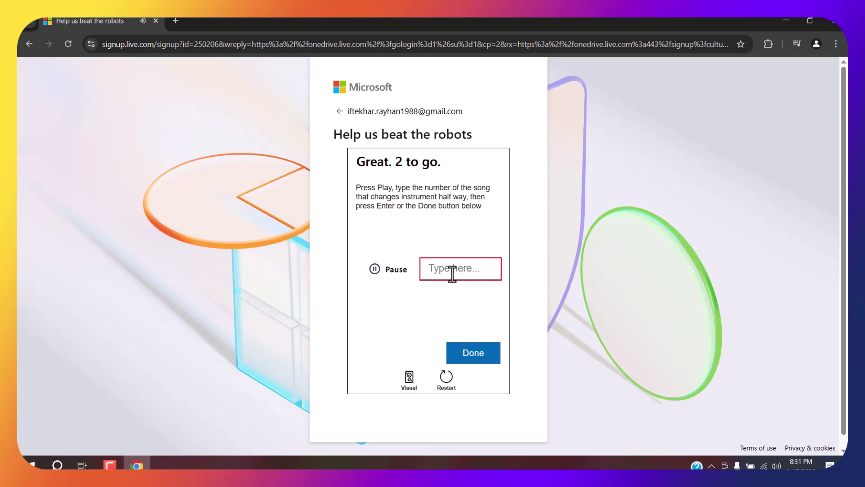
type("3")
left_click(489, 356)
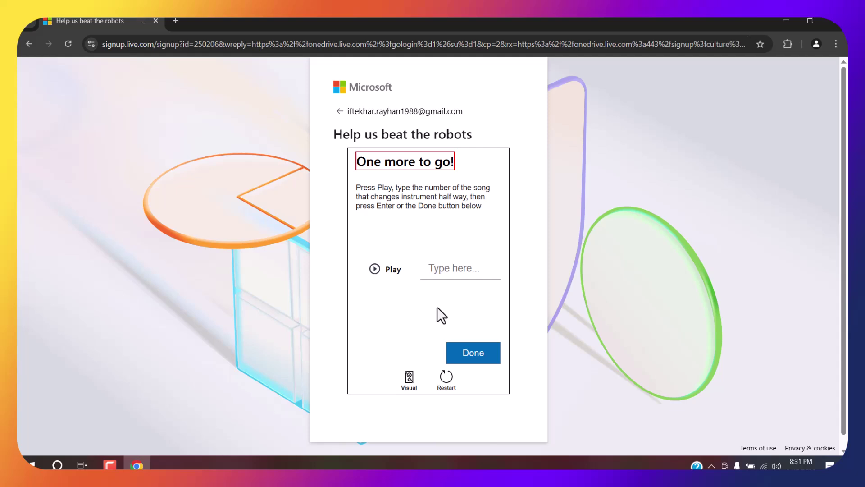
Step: Play the last audio puzzle and submit the answer 2 to pass the robot check
left_click(376, 272)
left_click(458, 270)
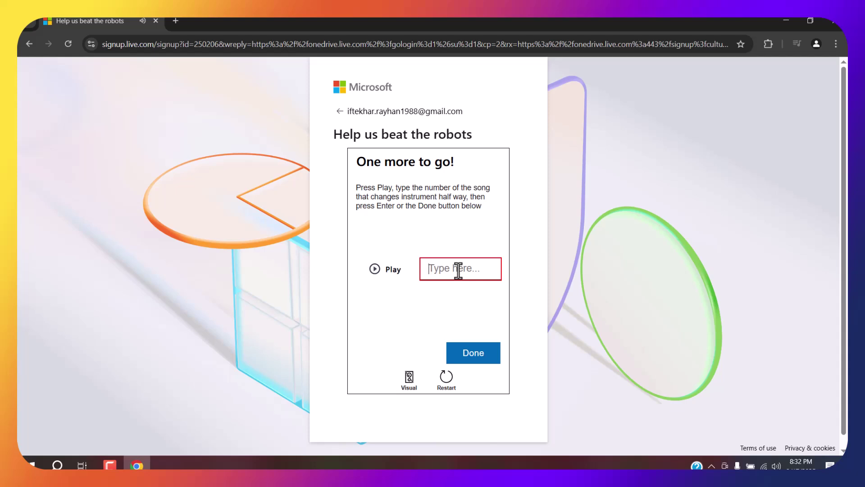
type("2")
left_click(491, 361)
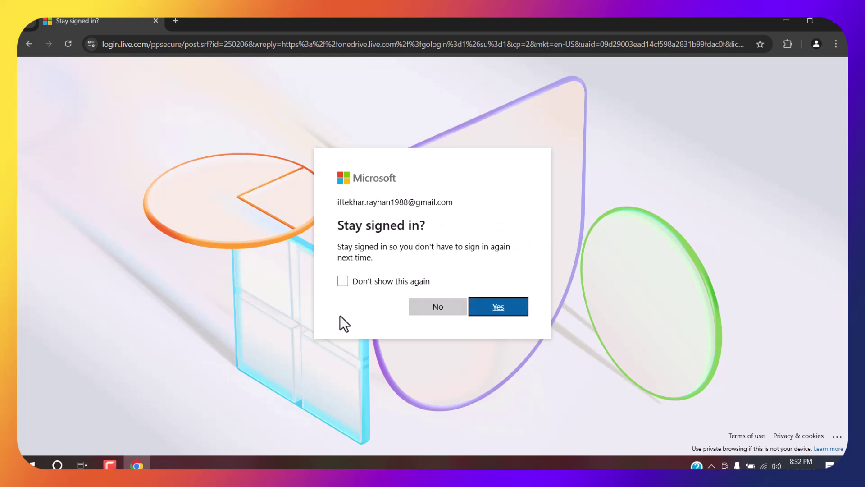
Step: Answer the 'Stay signed in?' prompt, go to My files, and glance at the IR account menu
left_click(406, 303)
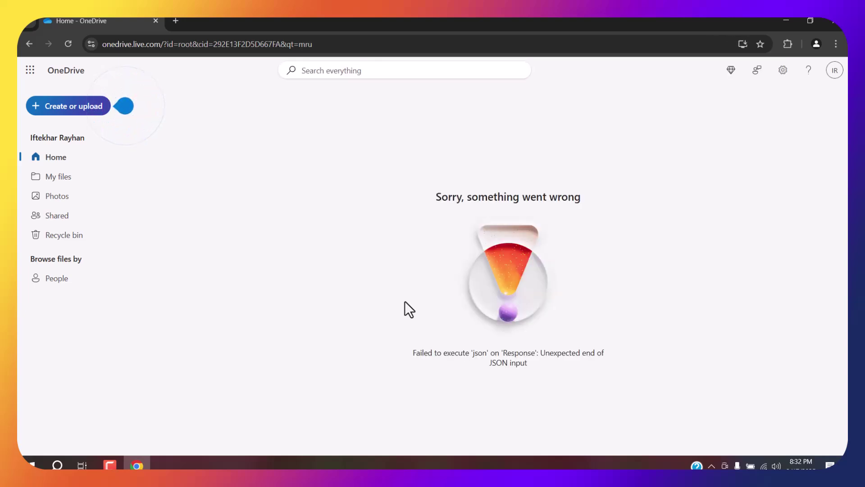
left_click(59, 177)
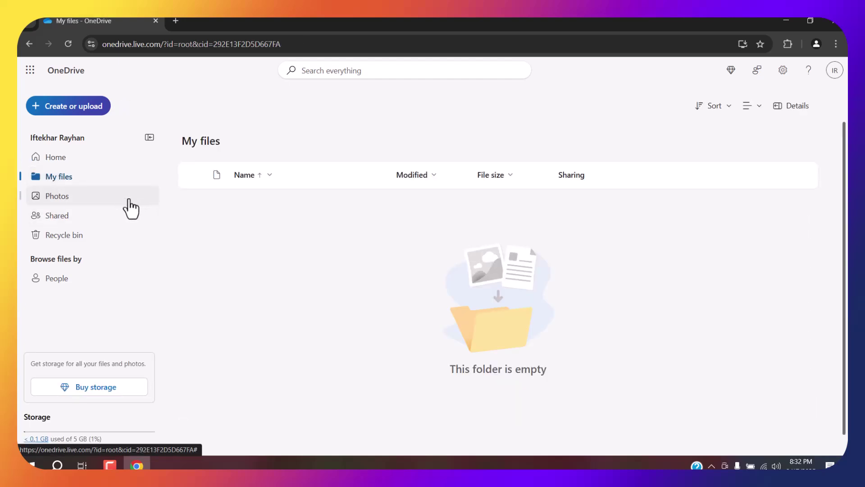
left_click(834, 70)
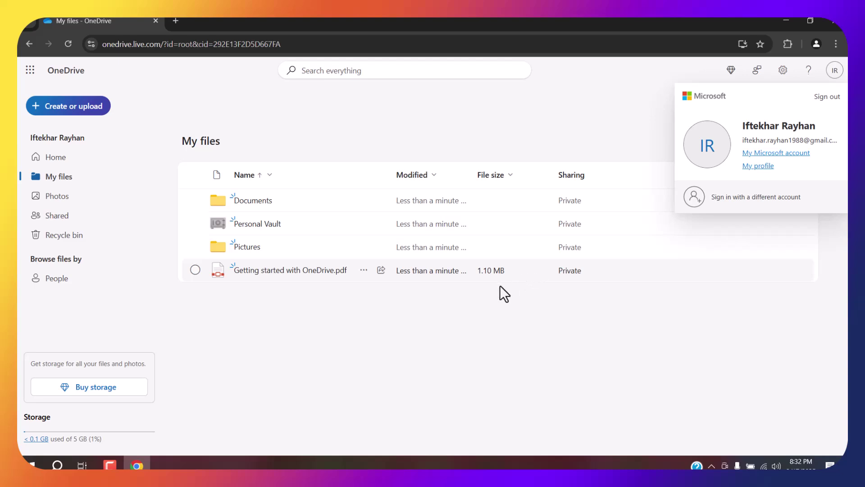
left_click(437, 335)
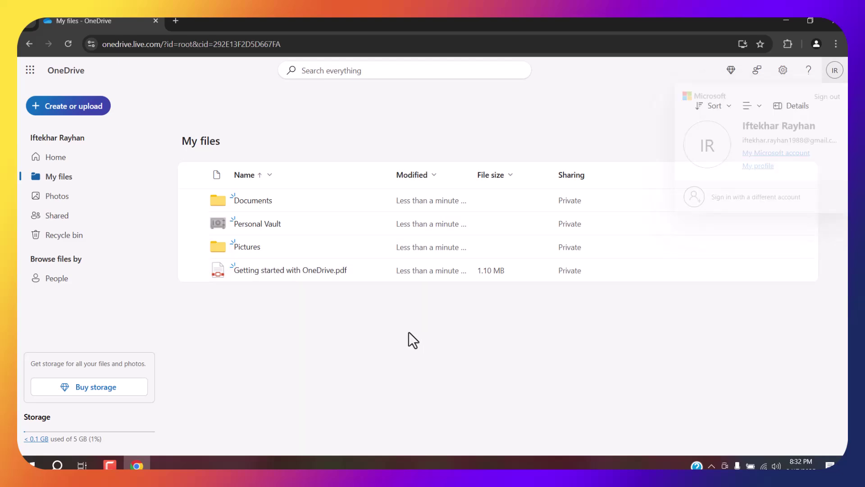